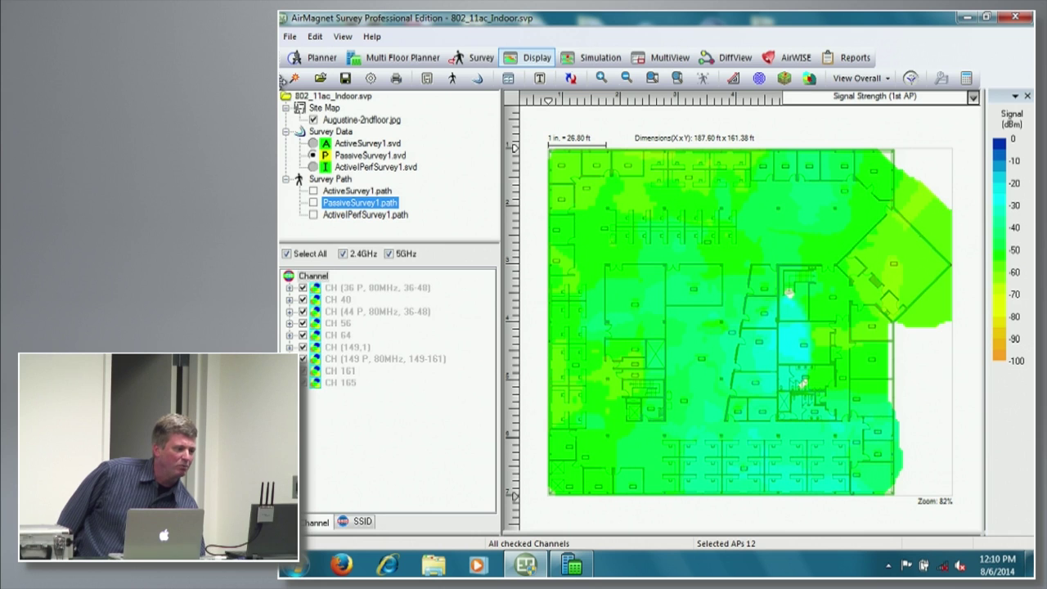
# Float the Main Commands toolbar, reshape it into two rows, and reposition it over the map
pyautogui.moveTo(283, 77); pyautogui.dragTo(576, 215)
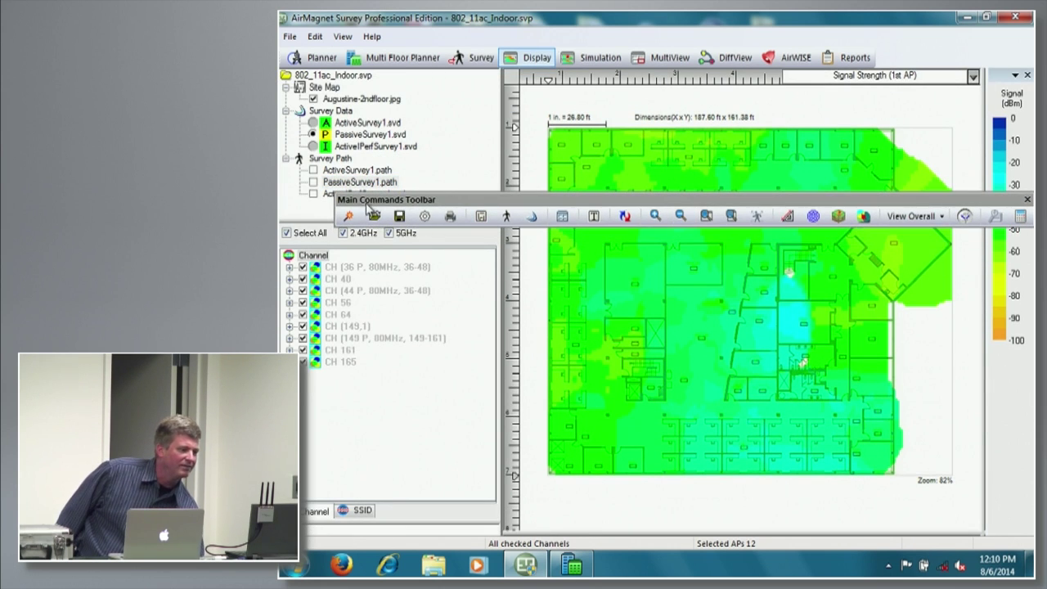
pyautogui.moveTo(336, 214); pyautogui.dragTo(358, 218)
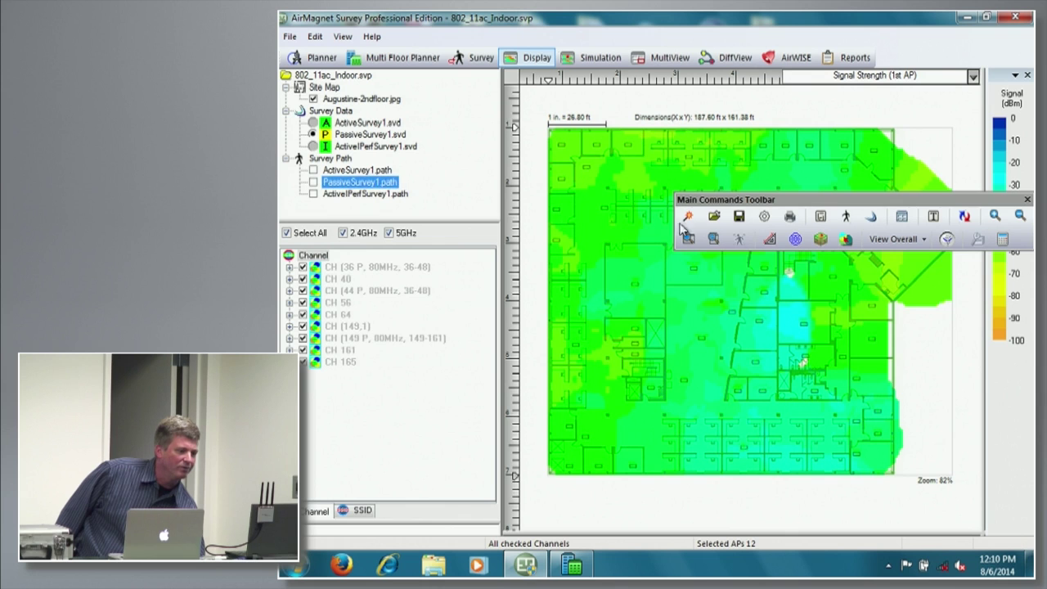
pyautogui.moveTo(716, 196); pyautogui.dragTo(343, 77)
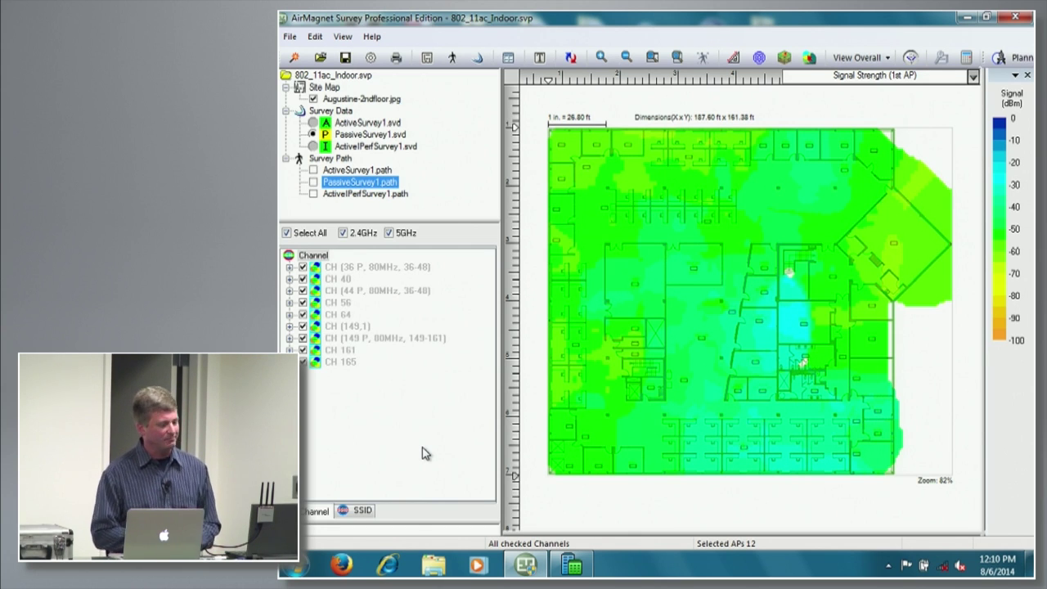
pyautogui.click(580, 569)
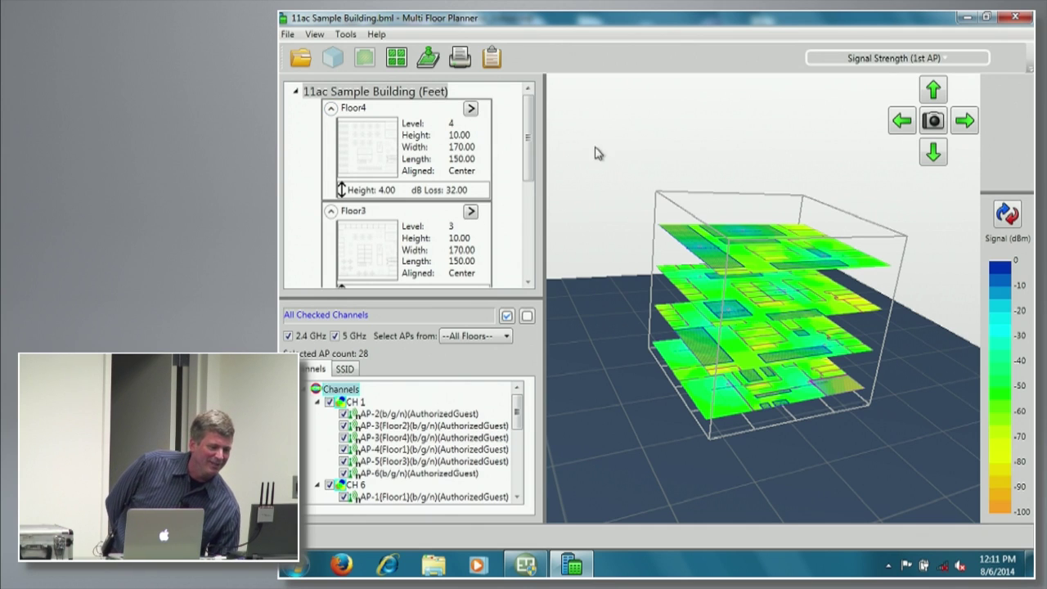
# Select Floor4 in the building tree to filter the channel list to its 14 APs
pyautogui.click(401, 92)
pyautogui.click(394, 110)
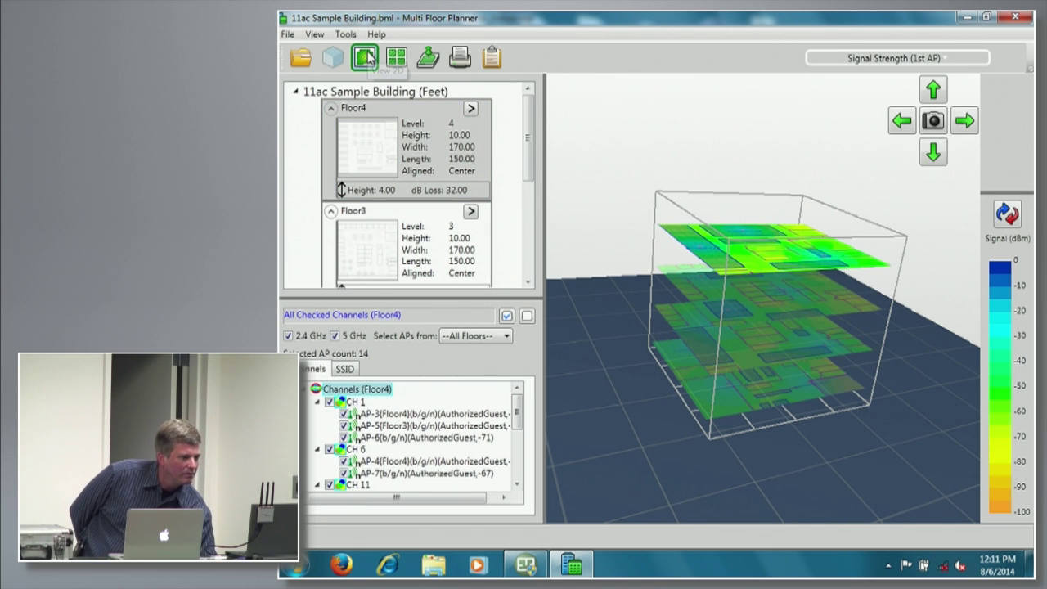
# Show Floor4 as a 2D floor plan zoomed out to 83%
pyautogui.click(365, 57)
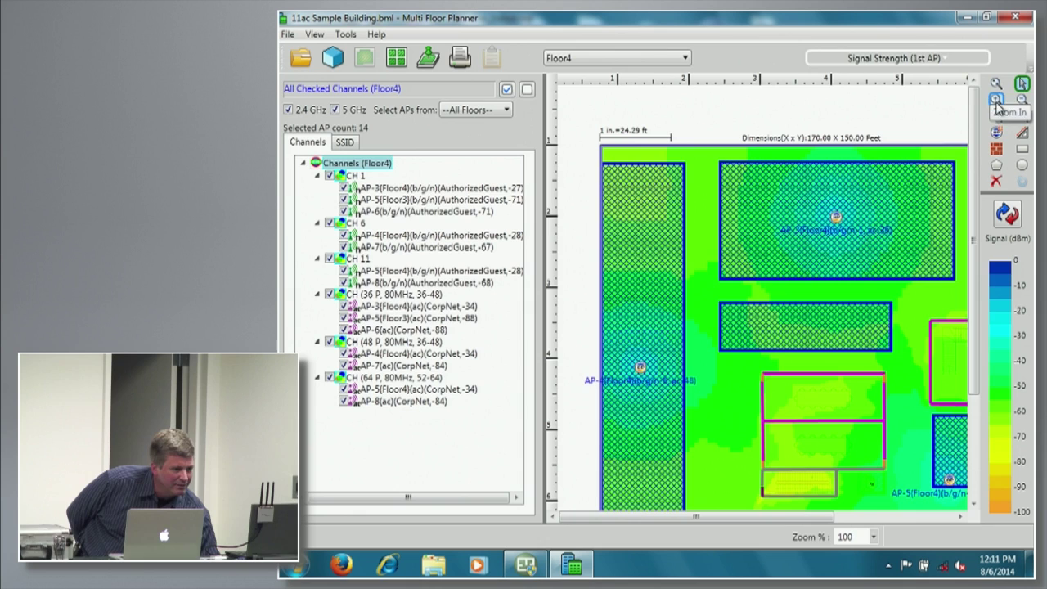
pyautogui.click(1022, 99)
pyautogui.click(900, 123)
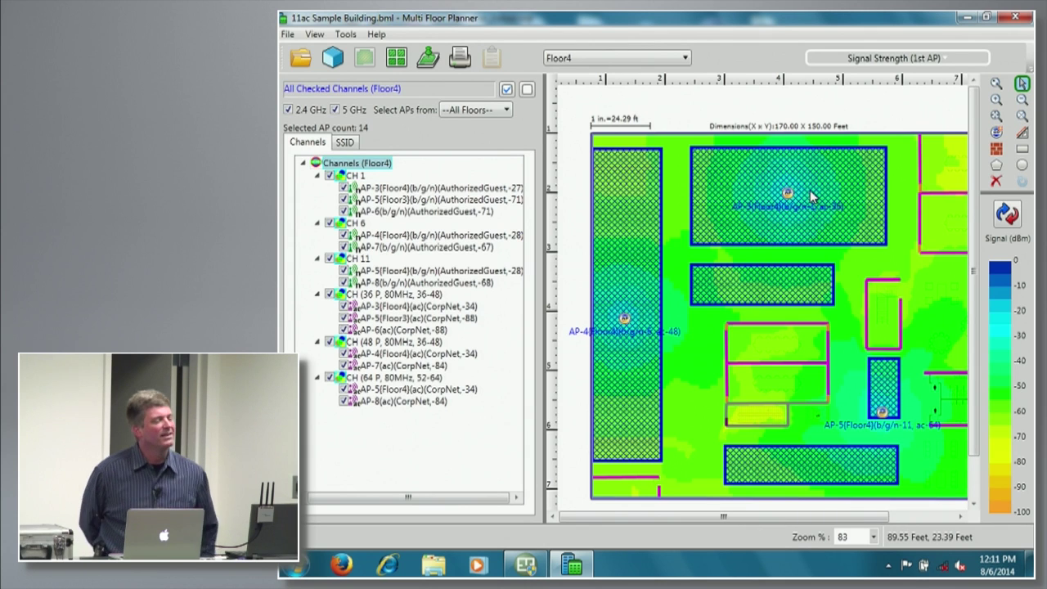
# Bring up the context menu for access point AP-3
pyautogui.moveTo(812, 196)
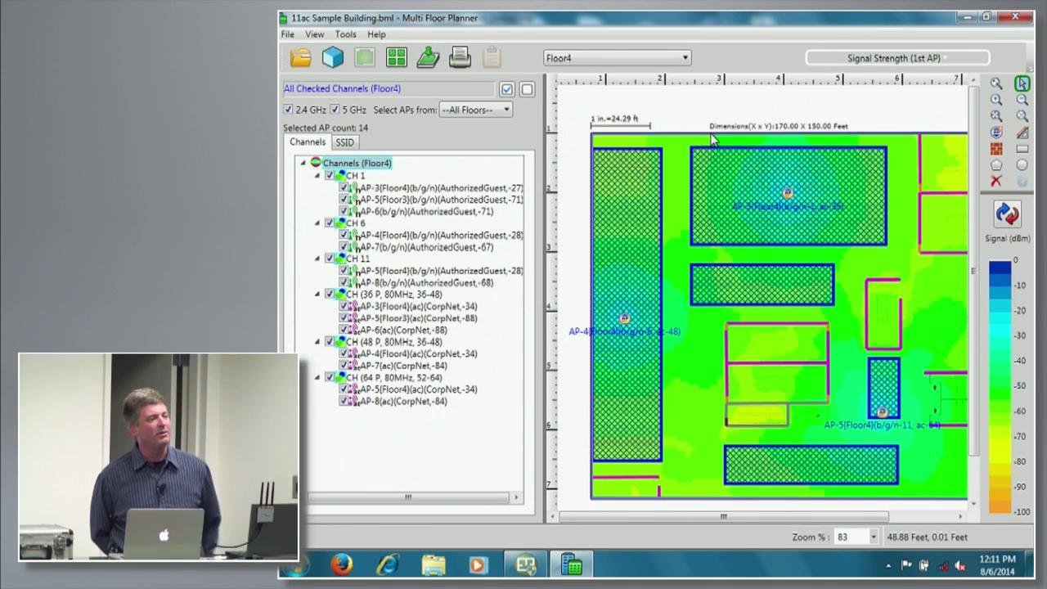
pyautogui.moveTo(712, 139)
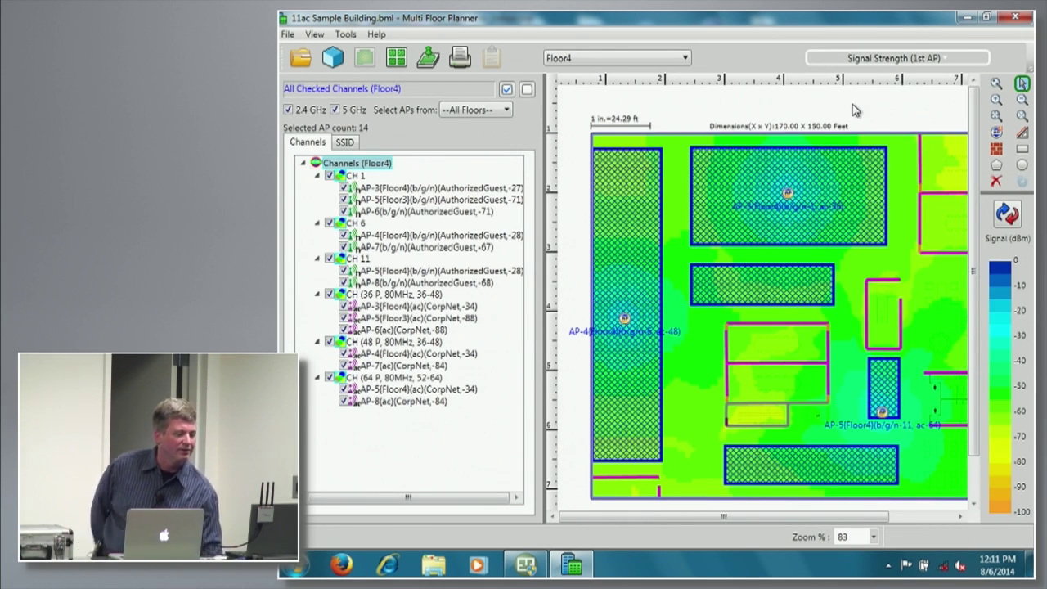
pyautogui.rightClick(787, 193)
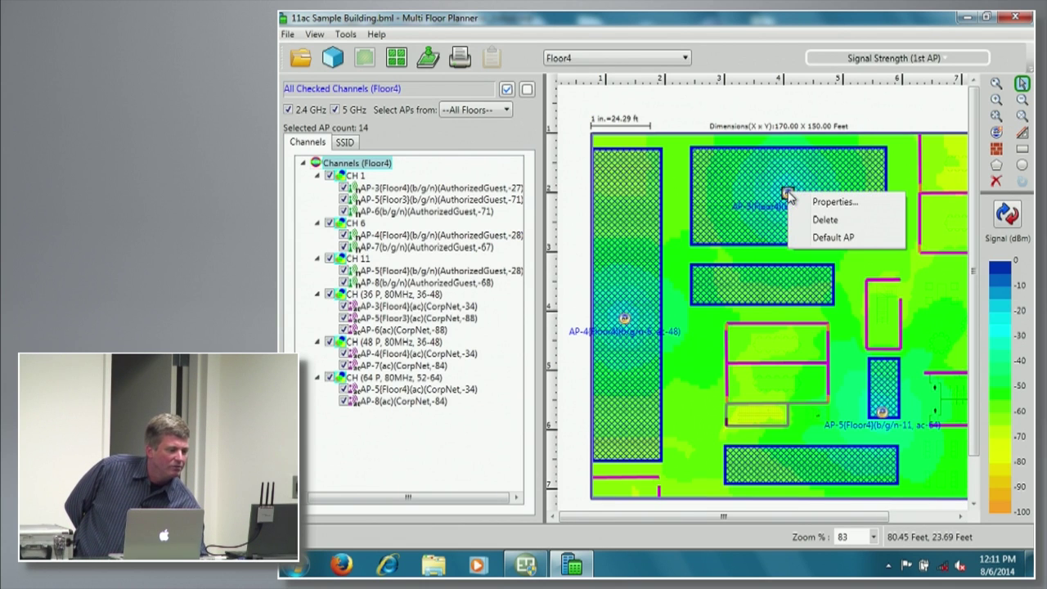
# Open AP-3's 5.0 GHz radio properties, keep 802.11ac media type, and open its 802.11ac settings
pyautogui.click(826, 202)
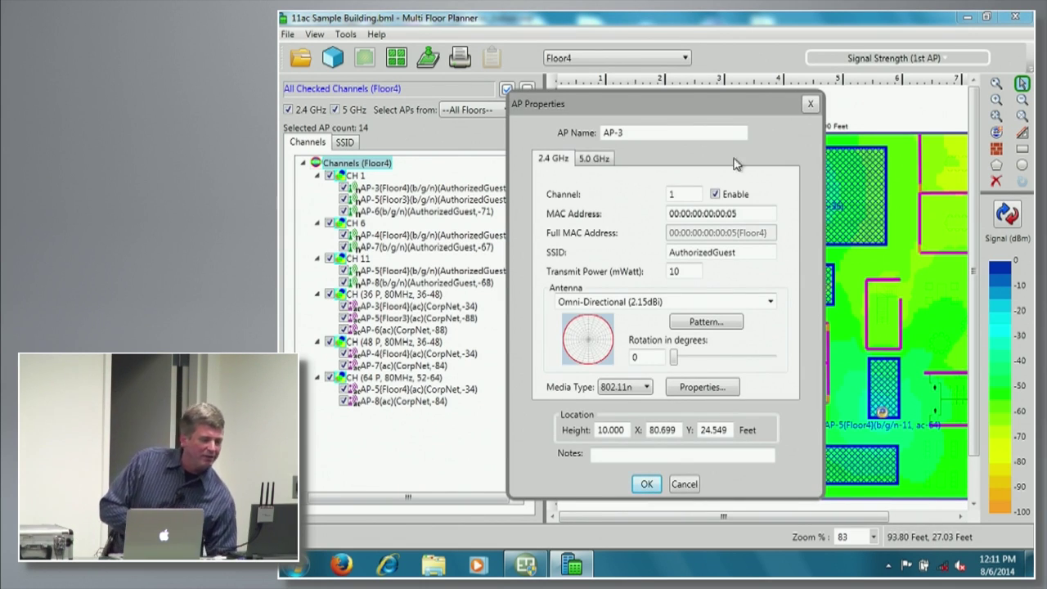
pyautogui.click(594, 158)
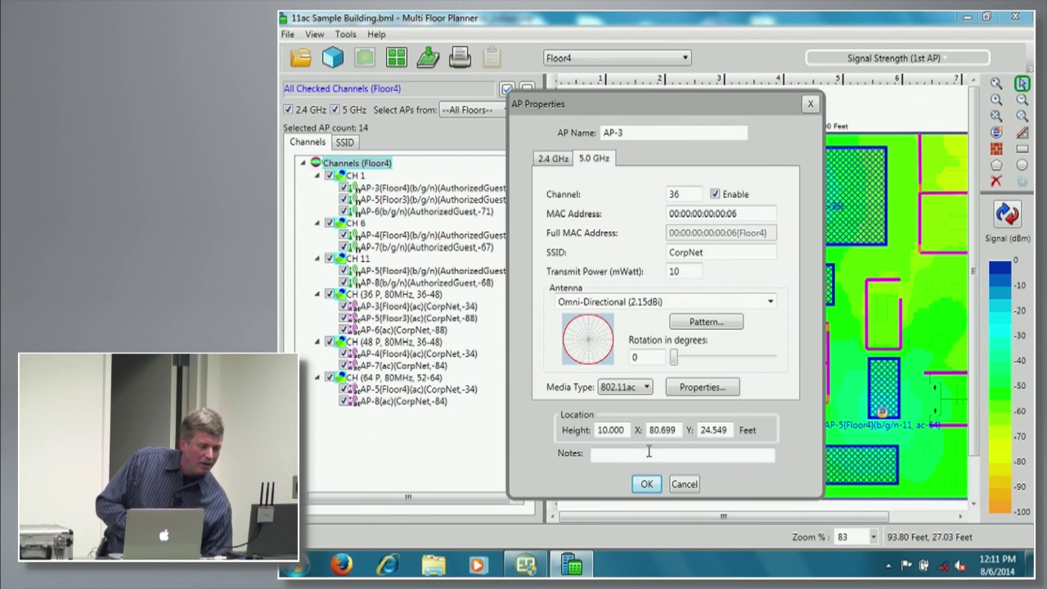
pyautogui.click(643, 388)
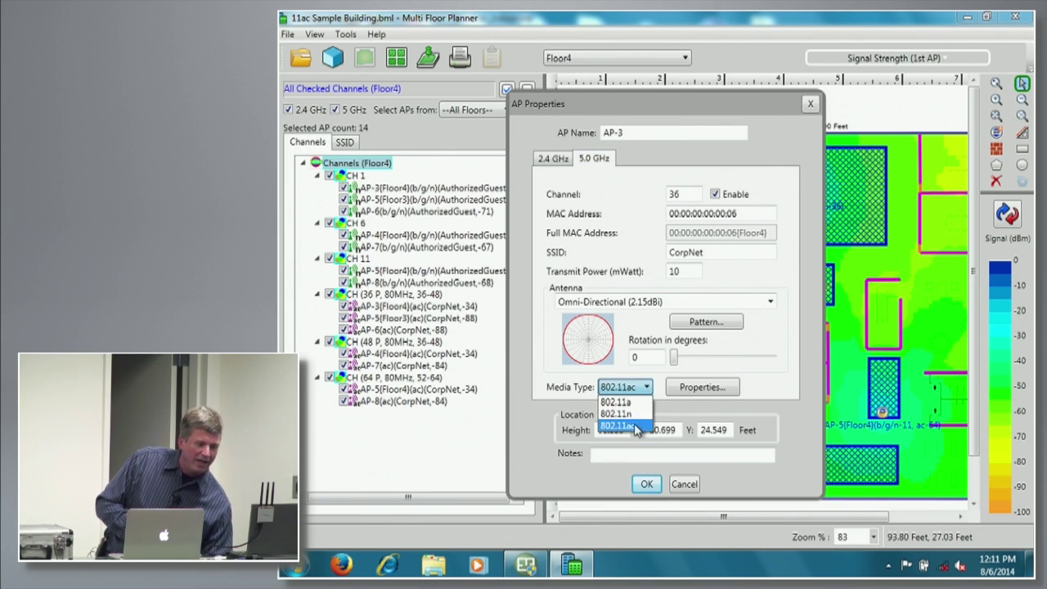
pyautogui.click(633, 423)
pyautogui.click(688, 390)
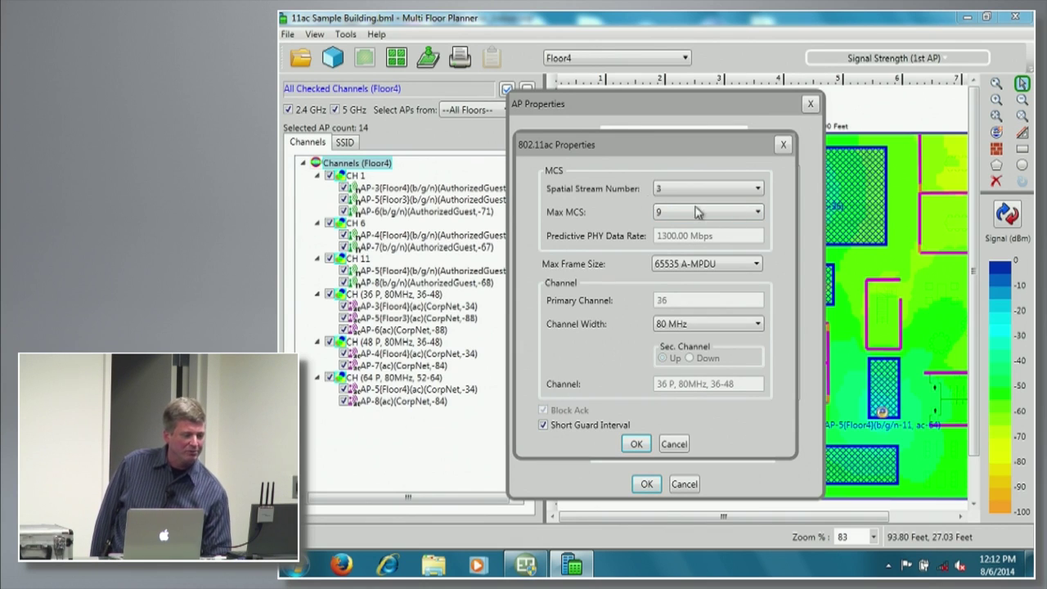
# Check AP-3's 802.11ac dropdowns, keeping Max MCS 9, 65535 A-MPDU and 80 MHz, then confirm
pyautogui.click(757, 212)
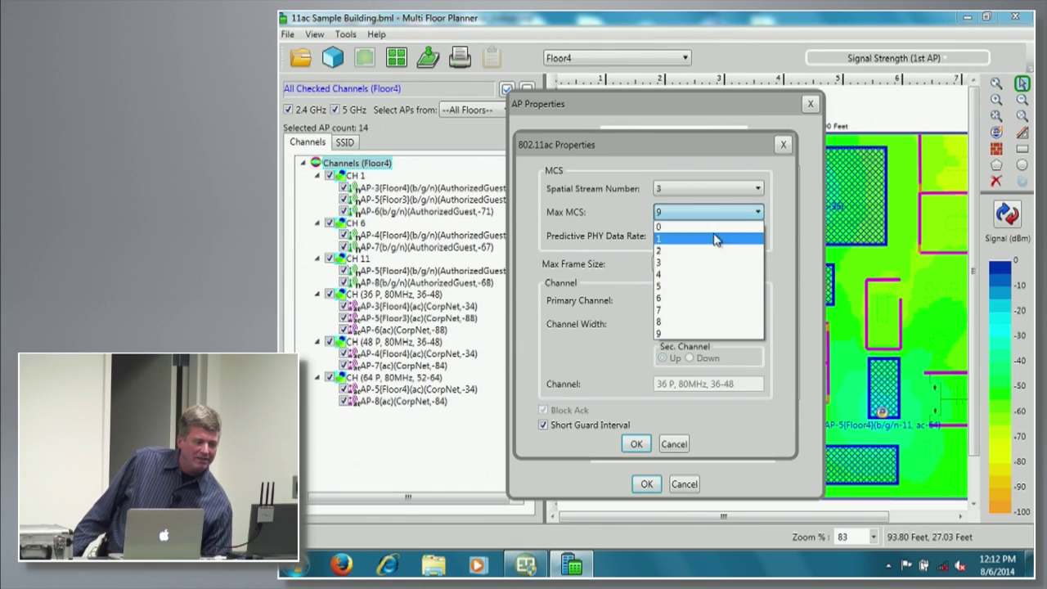
pyautogui.click(718, 337)
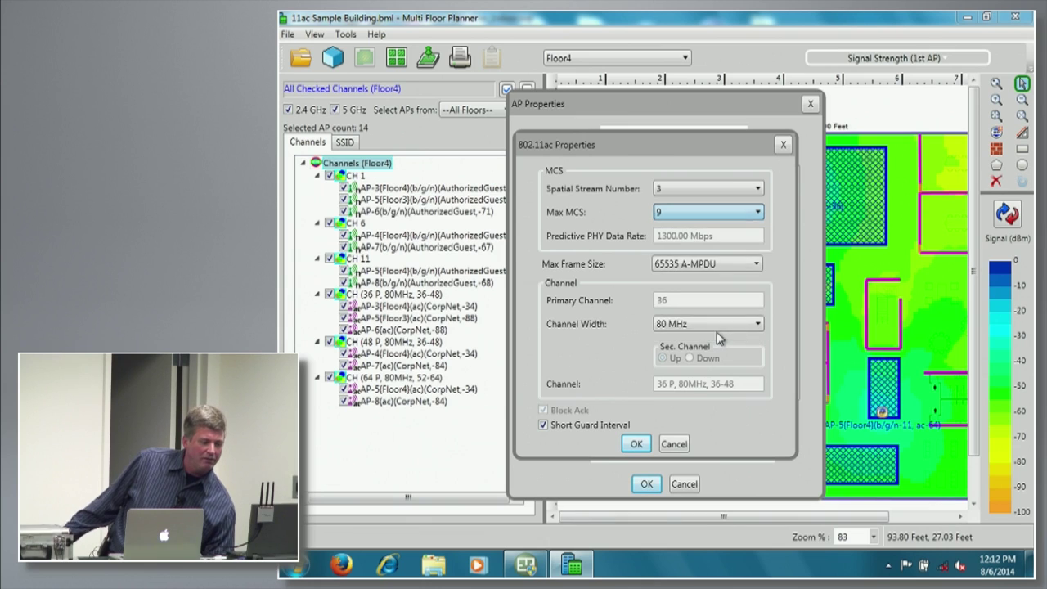
pyautogui.click(758, 266)
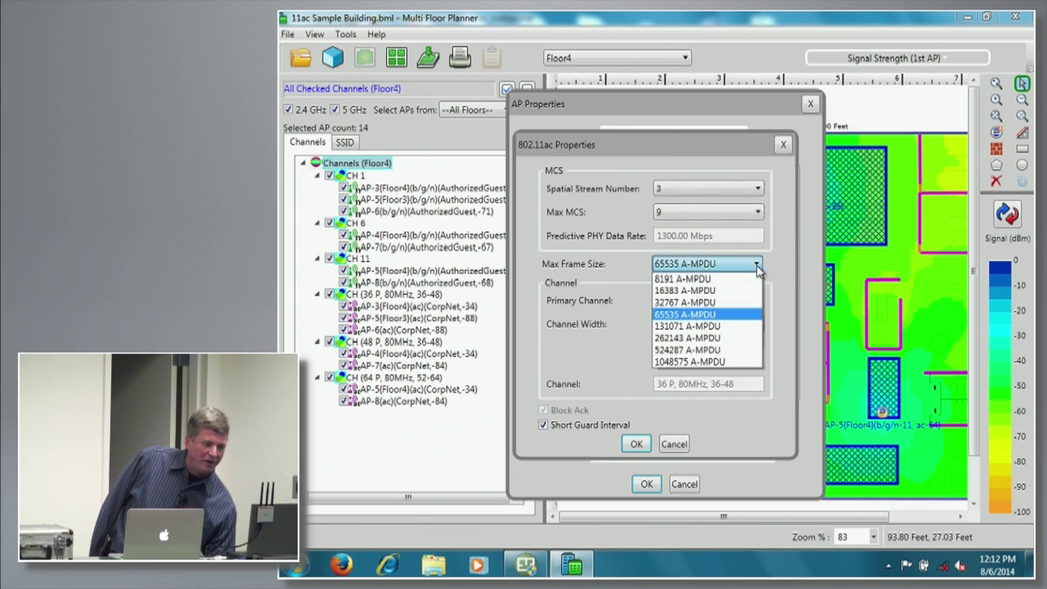
pyautogui.click(674, 366)
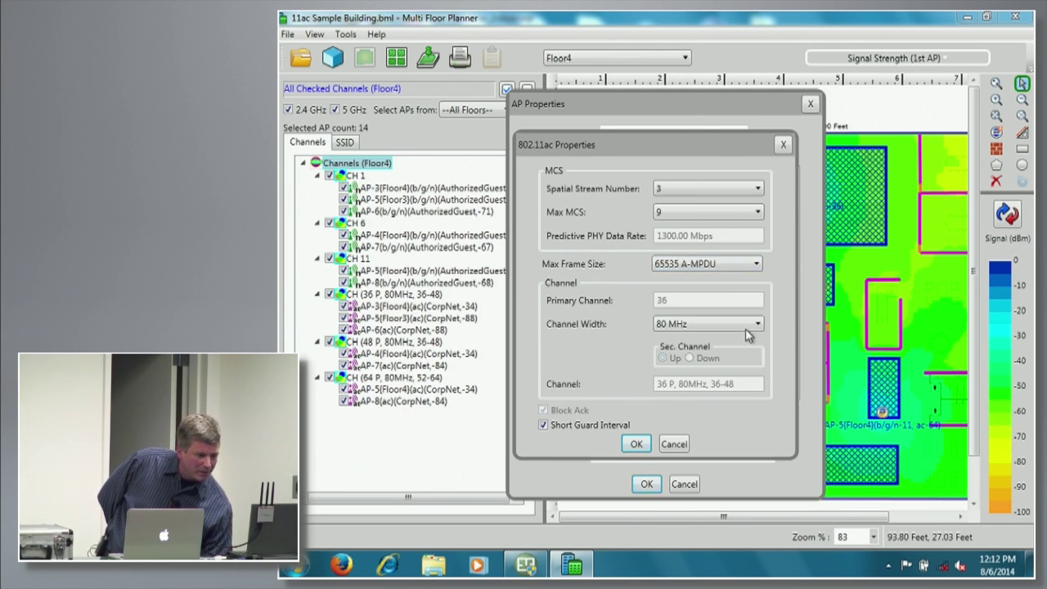
pyautogui.click(759, 326)
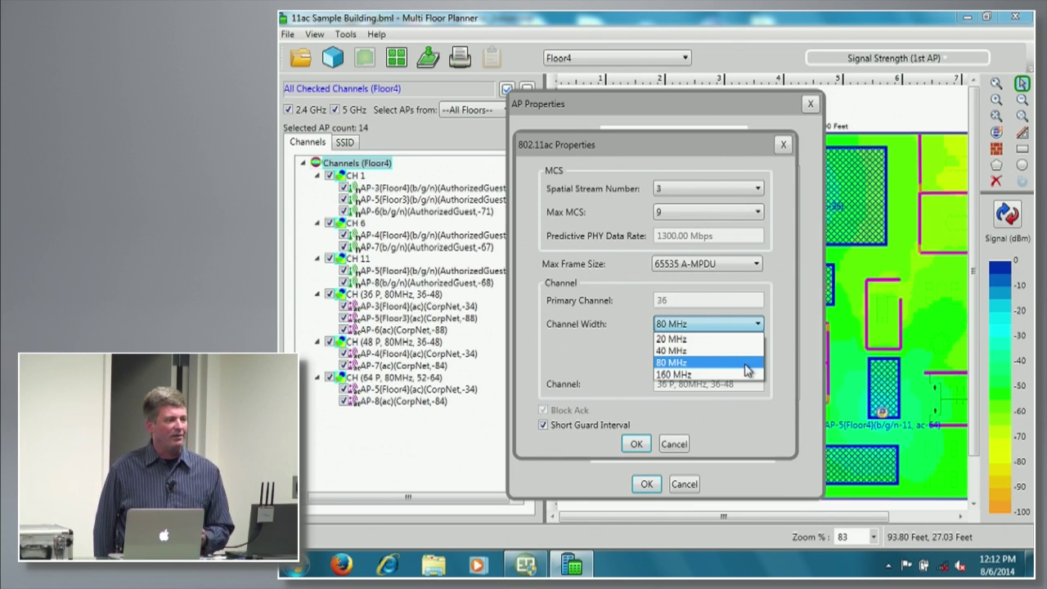
pyautogui.click(654, 362)
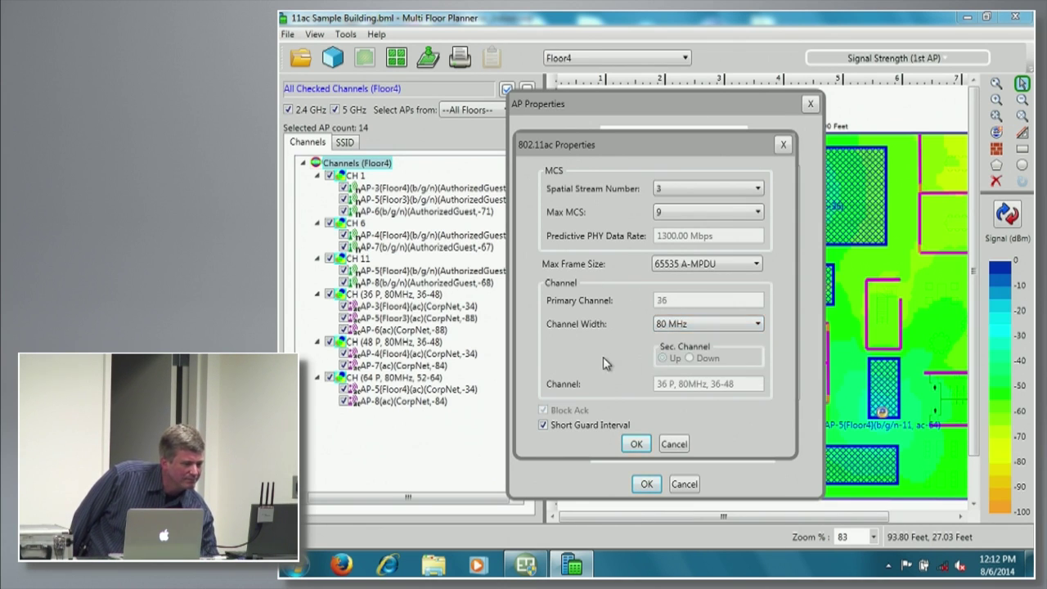
pyautogui.click(635, 444)
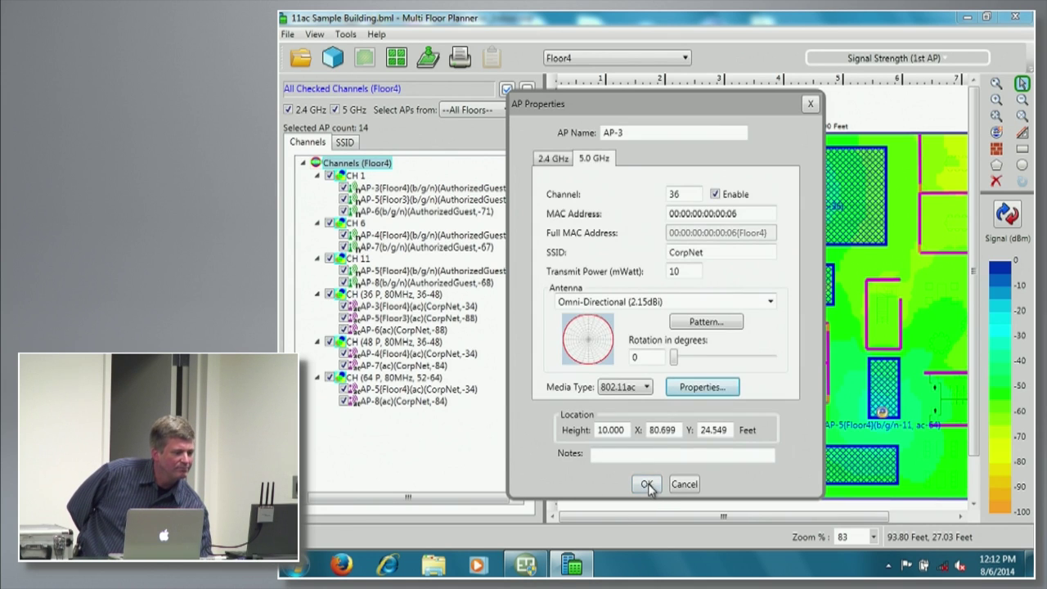
# Close AP-3's properties and switch Floor4's heatmap to Predictive PHY Data Rate Downlink (1st AP)
pyautogui.click(646, 486)
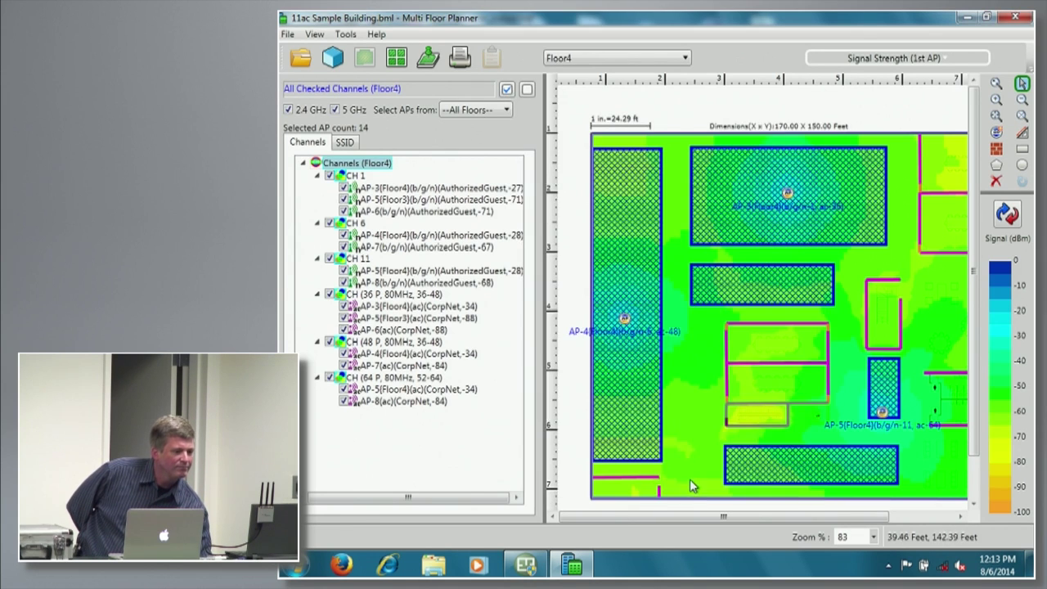
pyautogui.click(945, 59)
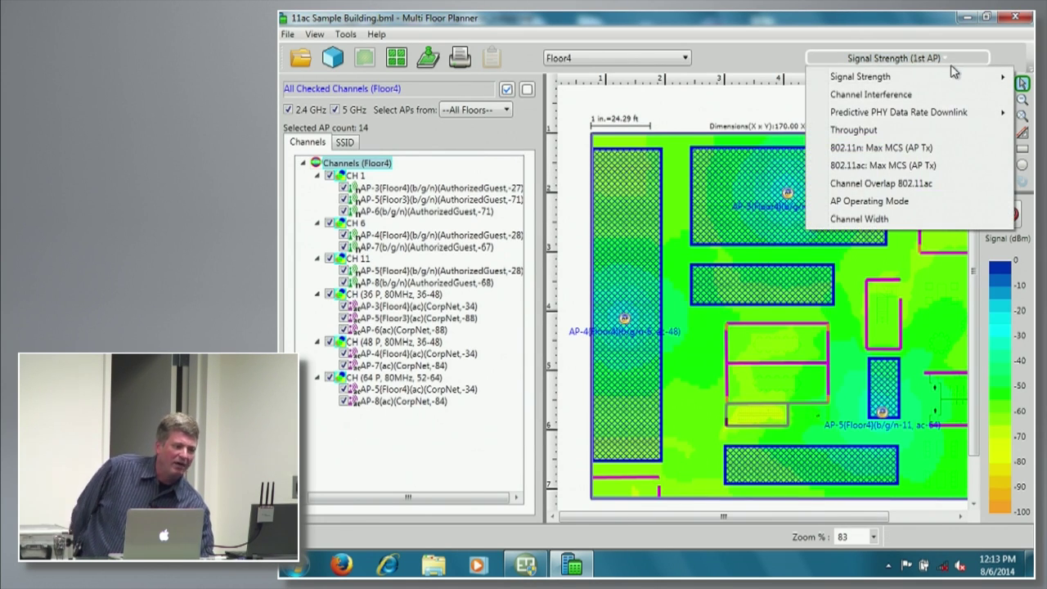
pyautogui.moveTo(946, 81)
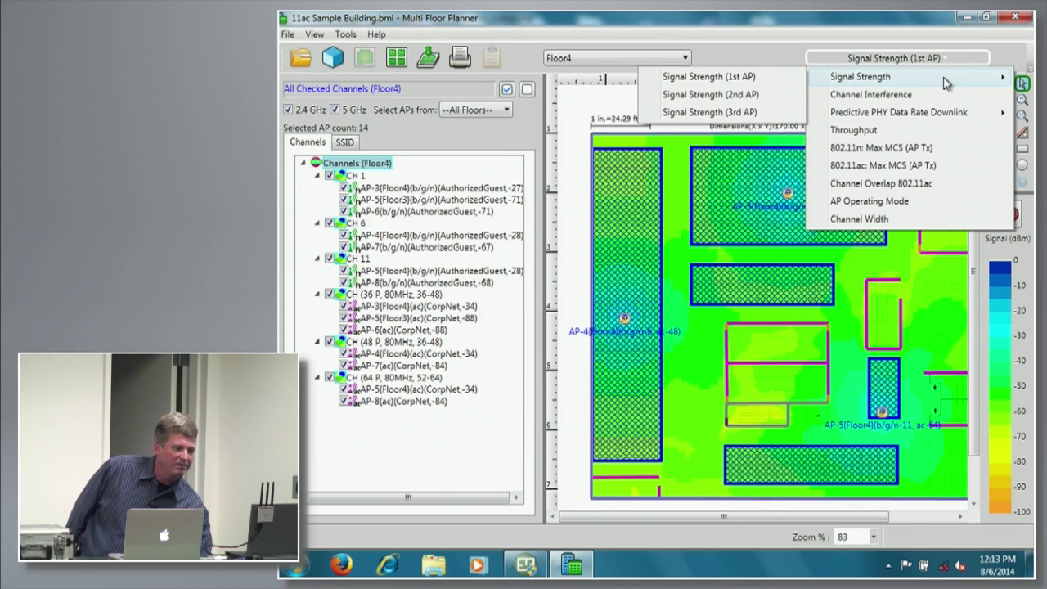
pyautogui.moveTo(946, 116)
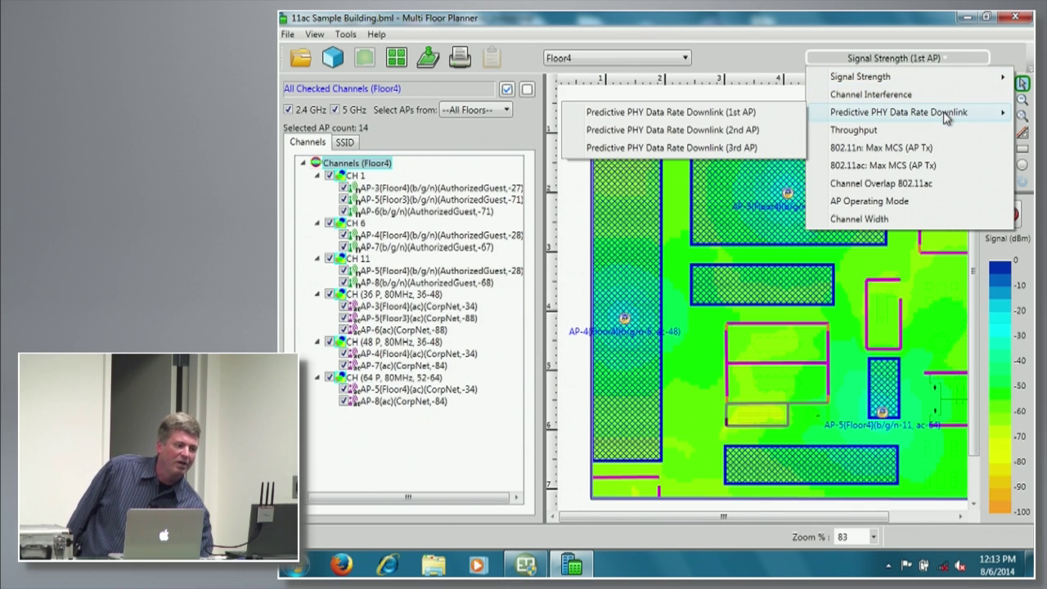
pyautogui.click(773, 113)
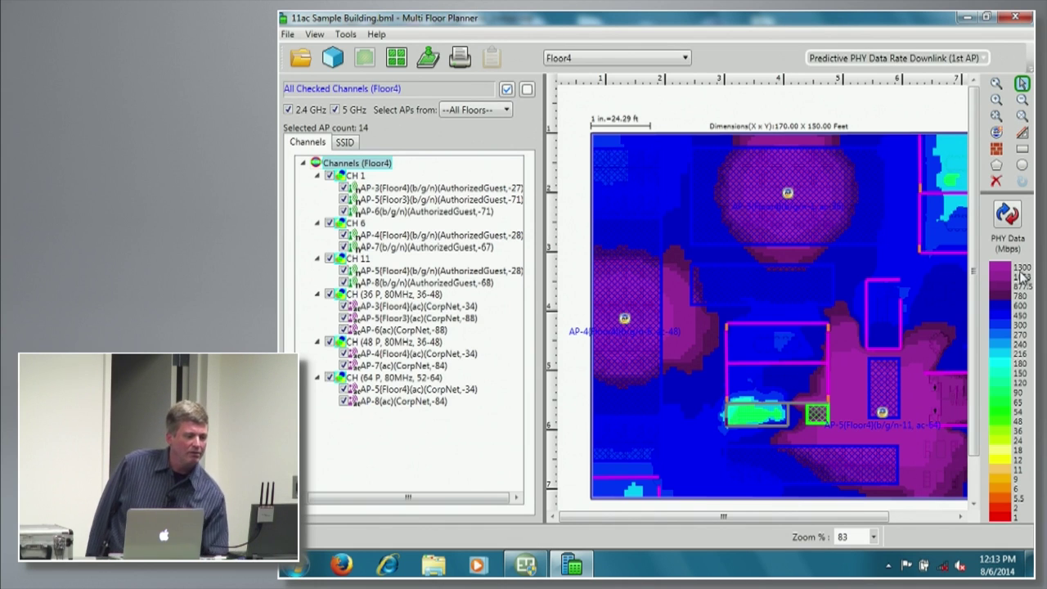
# Set AP-3's 5 GHz 802.11ac channel width to 160 MHz, apply, and accept heatmap regeneration
pyautogui.rightClick(786, 193)
pyautogui.click(833, 202)
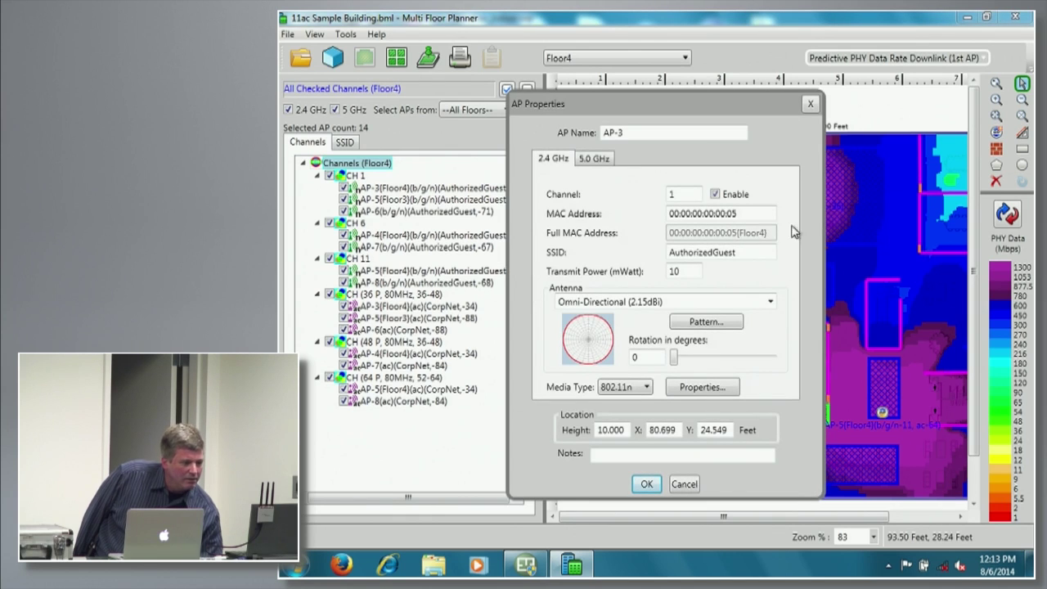
pyautogui.click(605, 159)
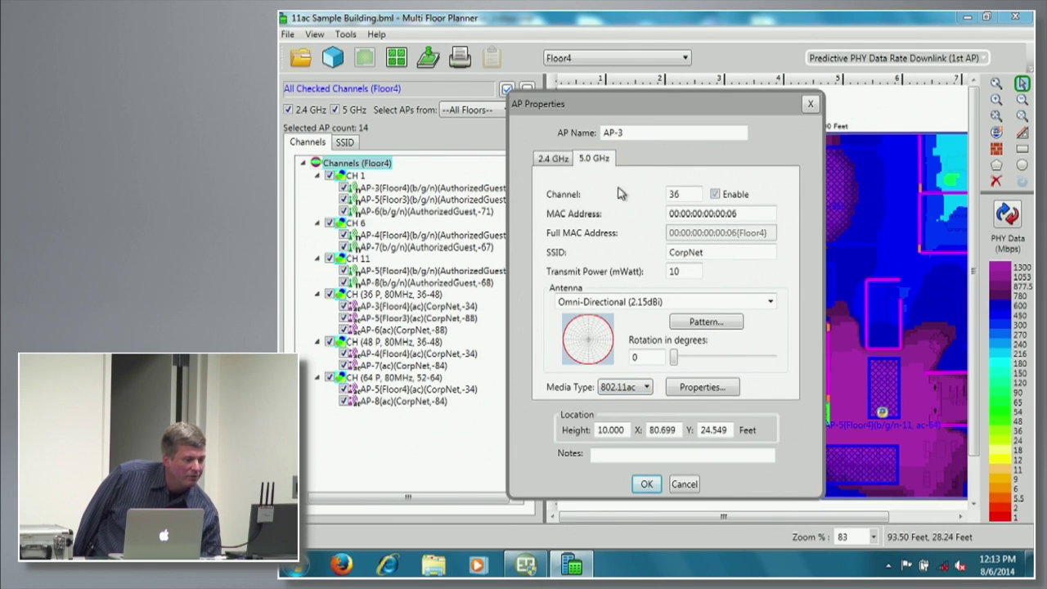
pyautogui.click(705, 387)
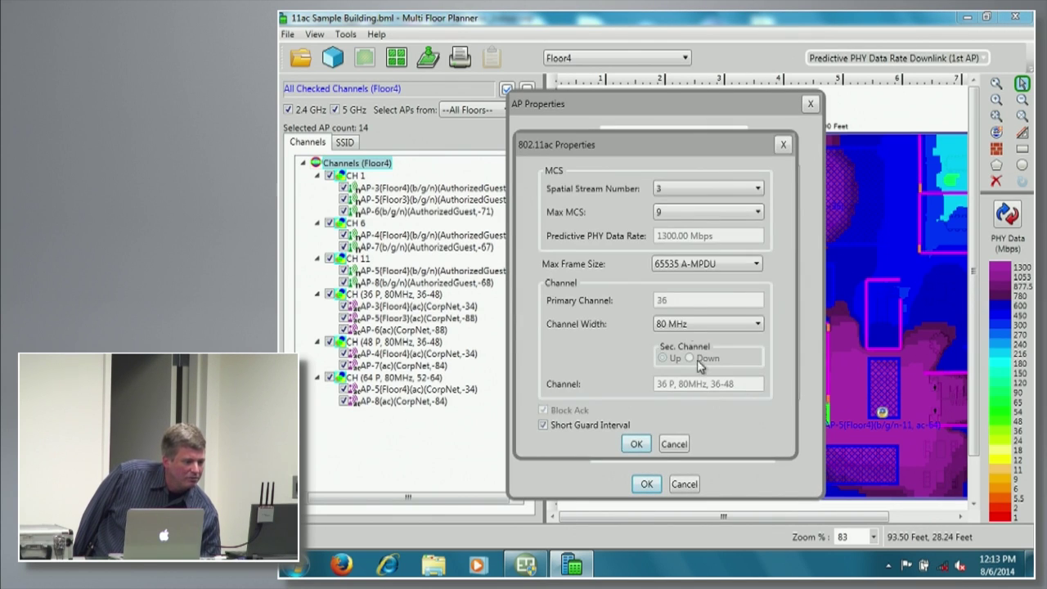
pyautogui.click(755, 324)
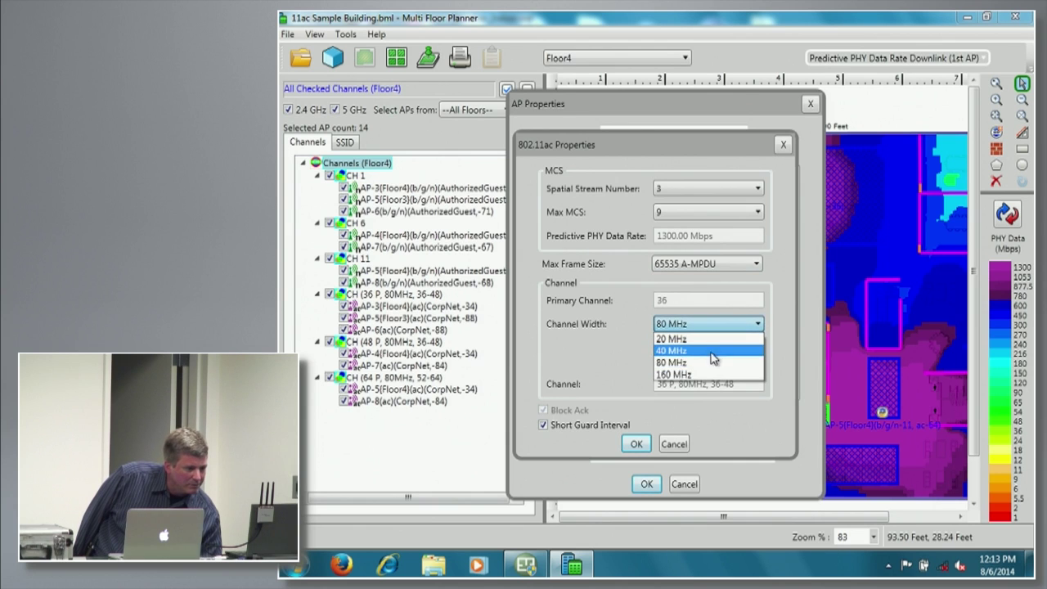
pyautogui.click(700, 376)
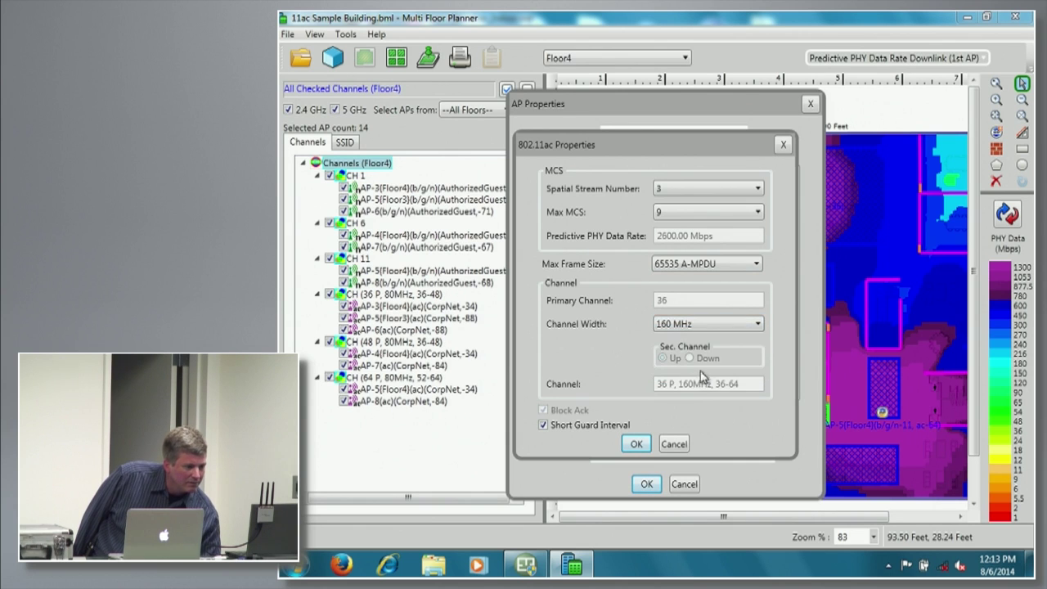
pyautogui.click(648, 444)
pyautogui.click(644, 484)
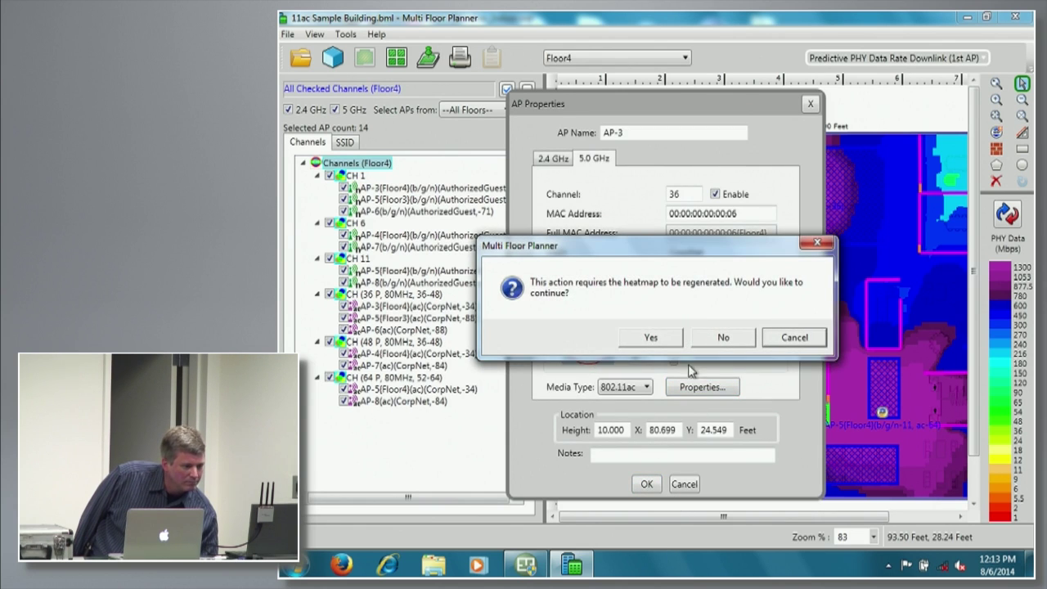
pyautogui.click(651, 343)
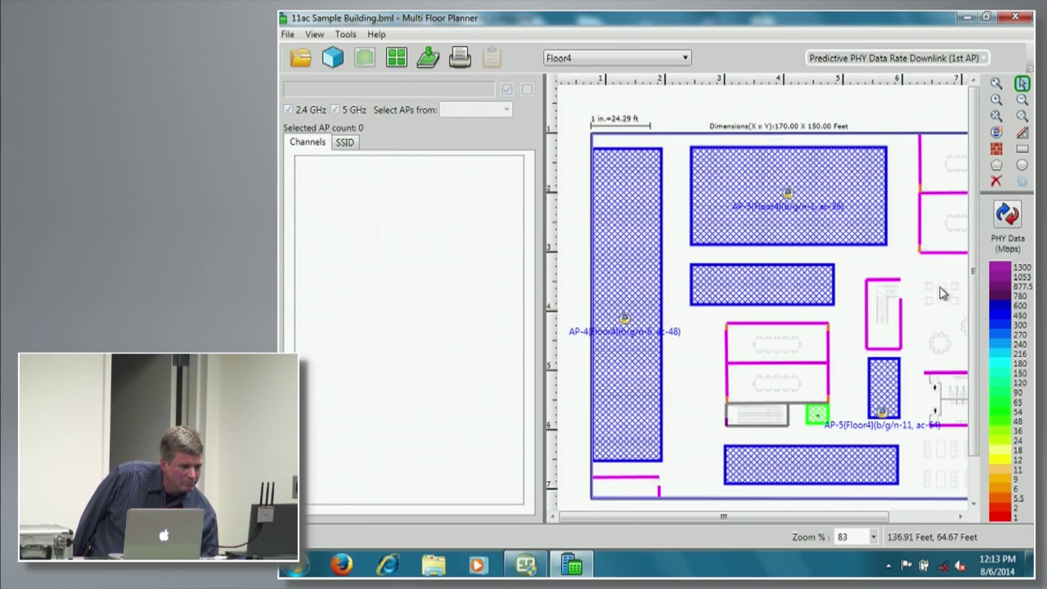
# Recalculate Floor4's PHY data rate heatmap, now scaled 1–2600 Mbps
pyautogui.click(1012, 218)
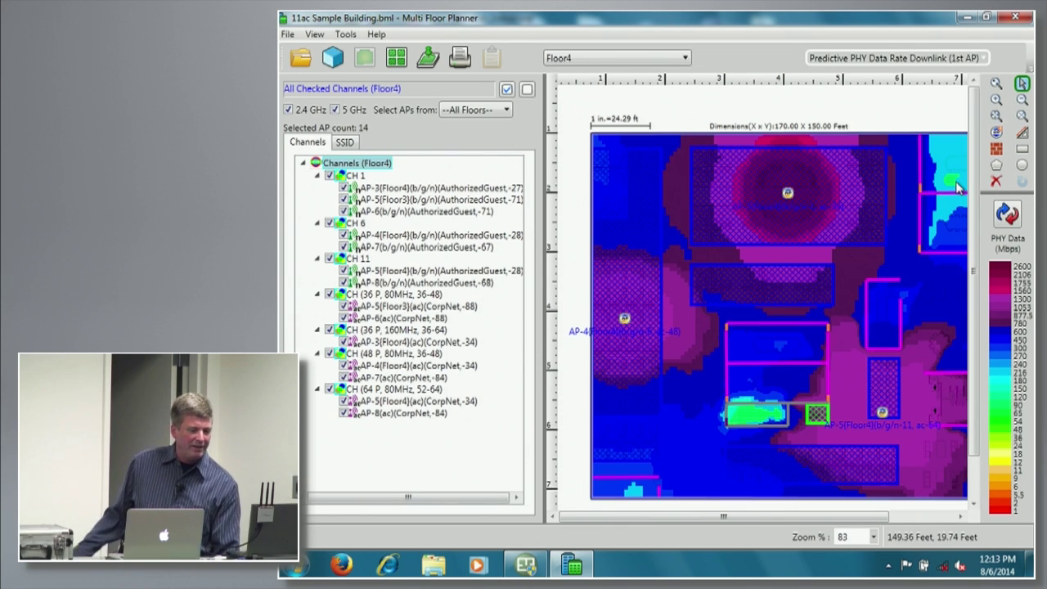
pyautogui.moveTo(996, 272)
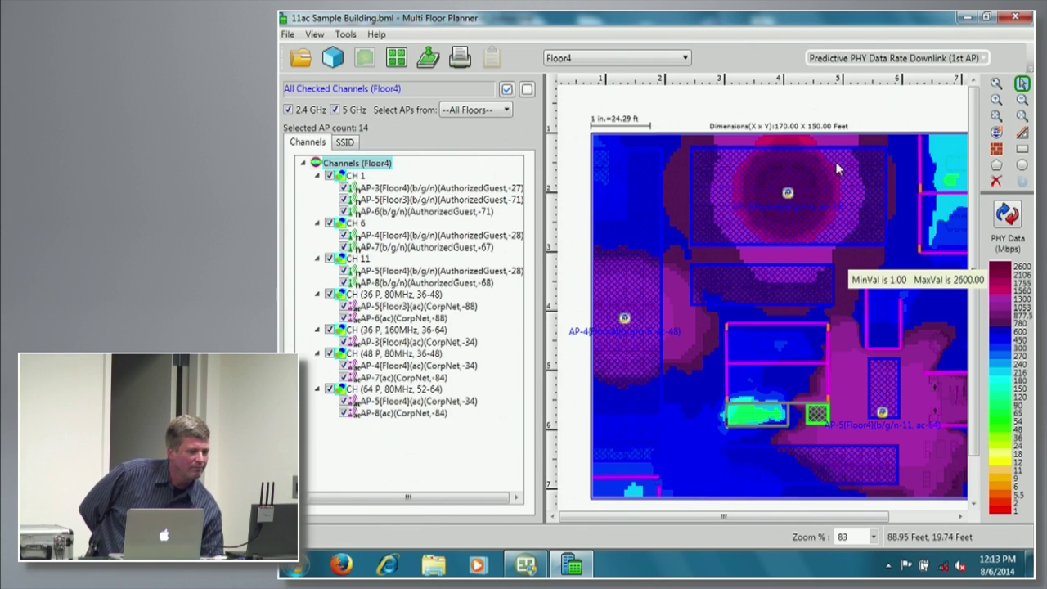
pyautogui.click(980, 59)
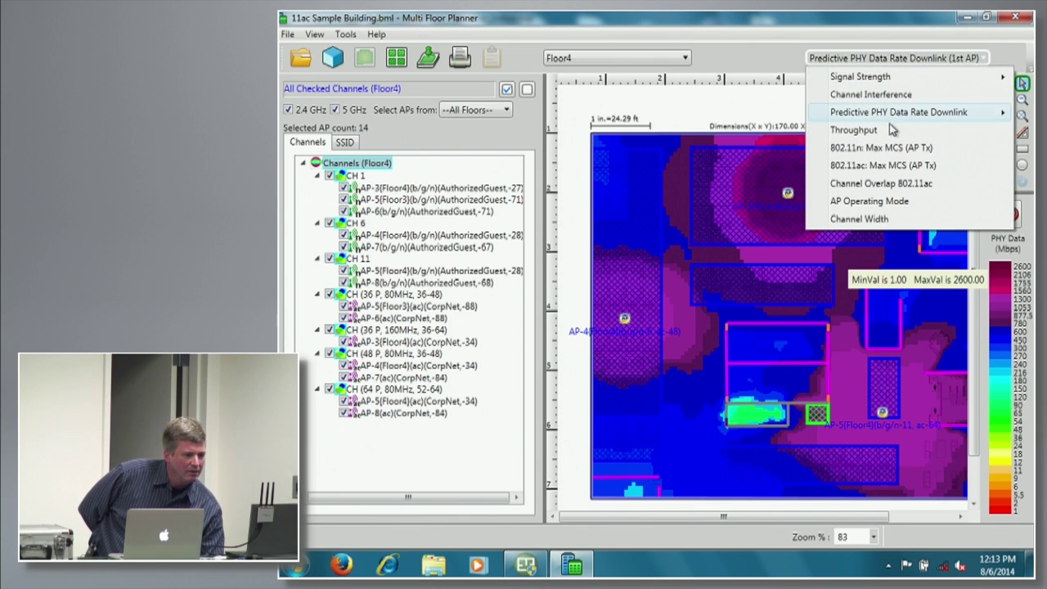
# View the 802.11ac Max MCS (AP Tx) heatmap, then switch to Channel Overlap 802.11ac
pyautogui.click(897, 167)
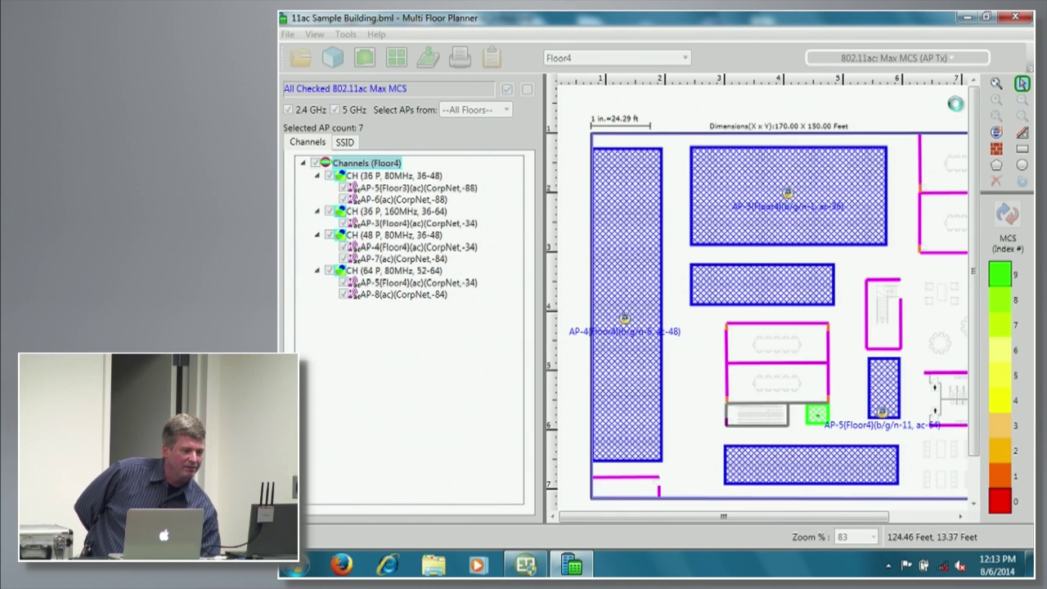
pyautogui.click(954, 58)
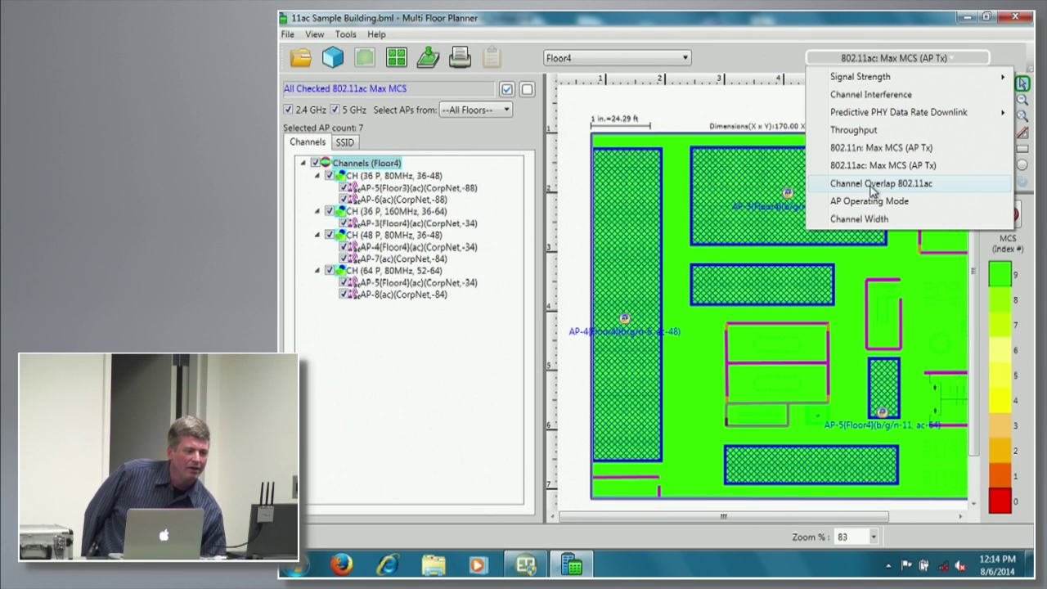
pyautogui.click(872, 184)
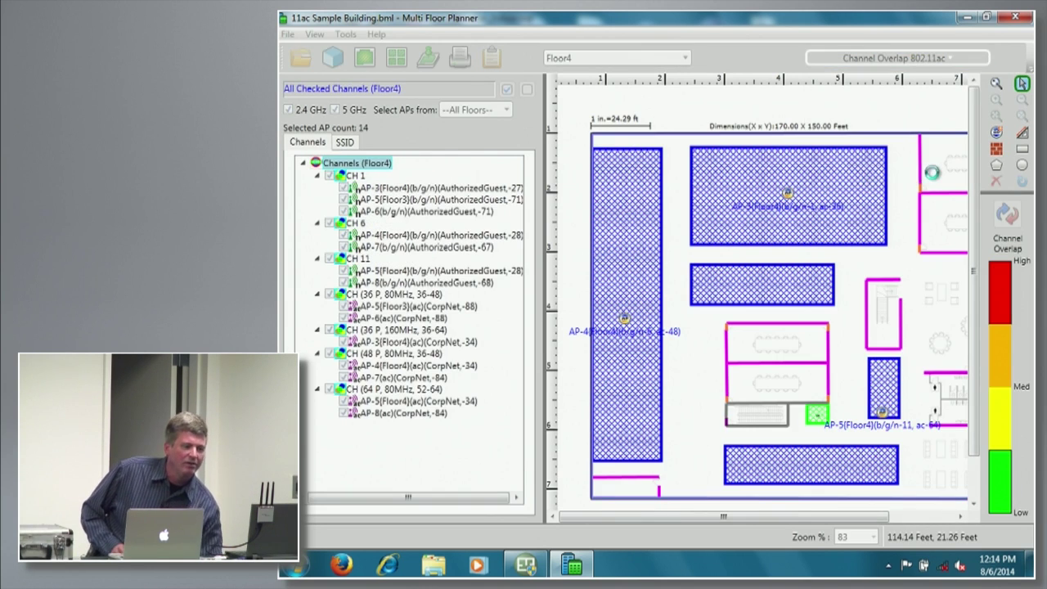
pyautogui.moveTo(935, 179)
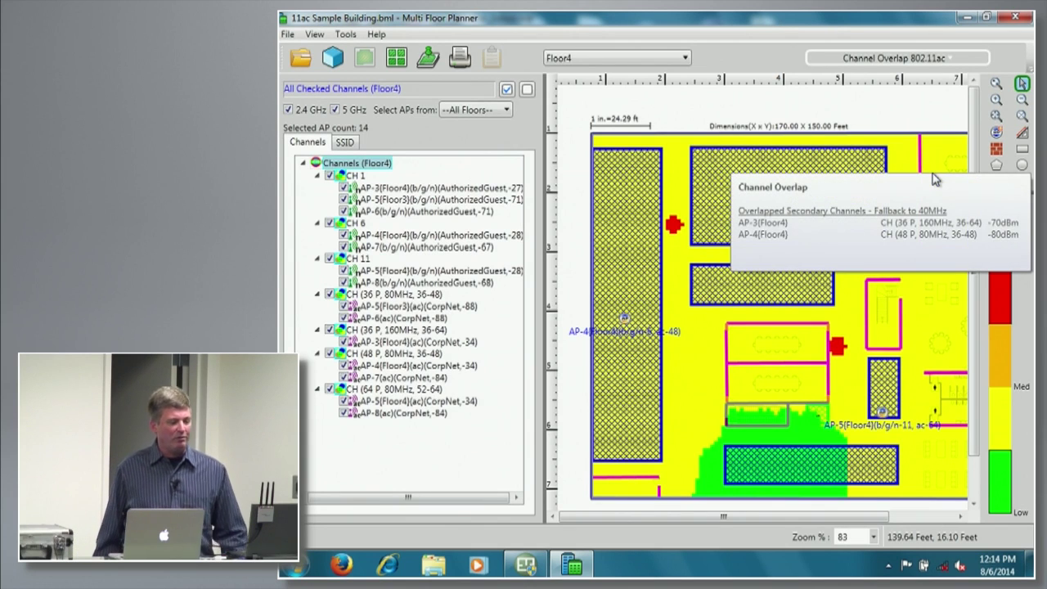
pyautogui.click(958, 60)
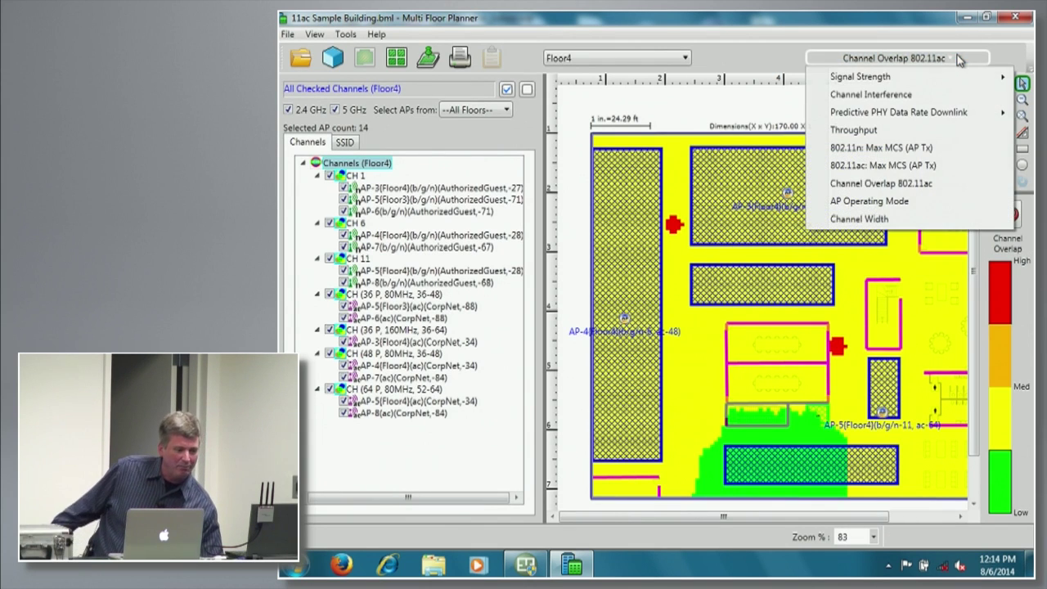
# Choose Channel Width as Floor4's heatmap display type
pyautogui.click(858, 219)
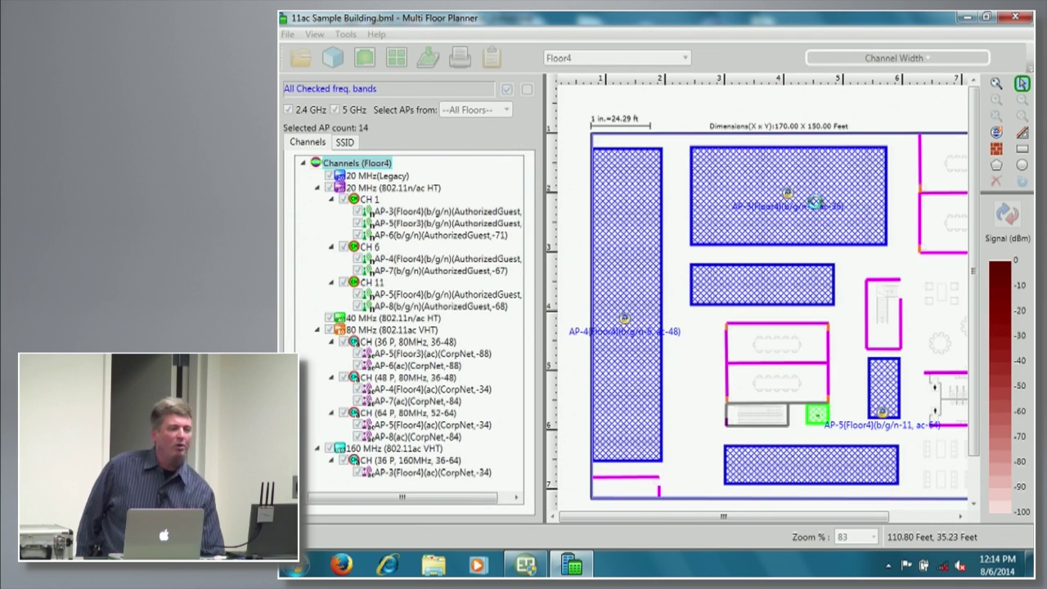
pyautogui.moveTo(815, 201)
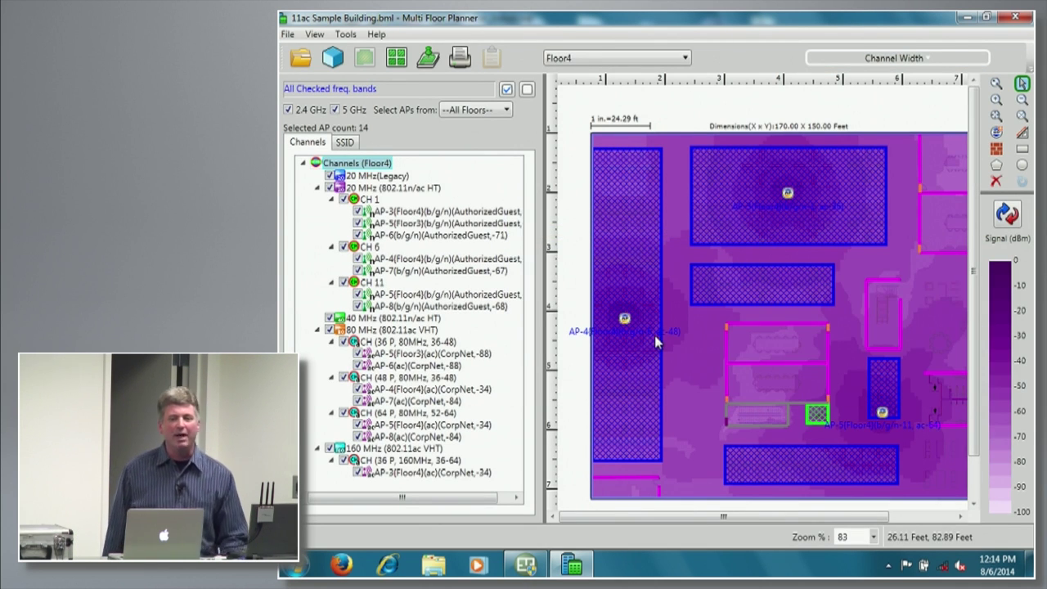
pyautogui.moveTo(654, 335)
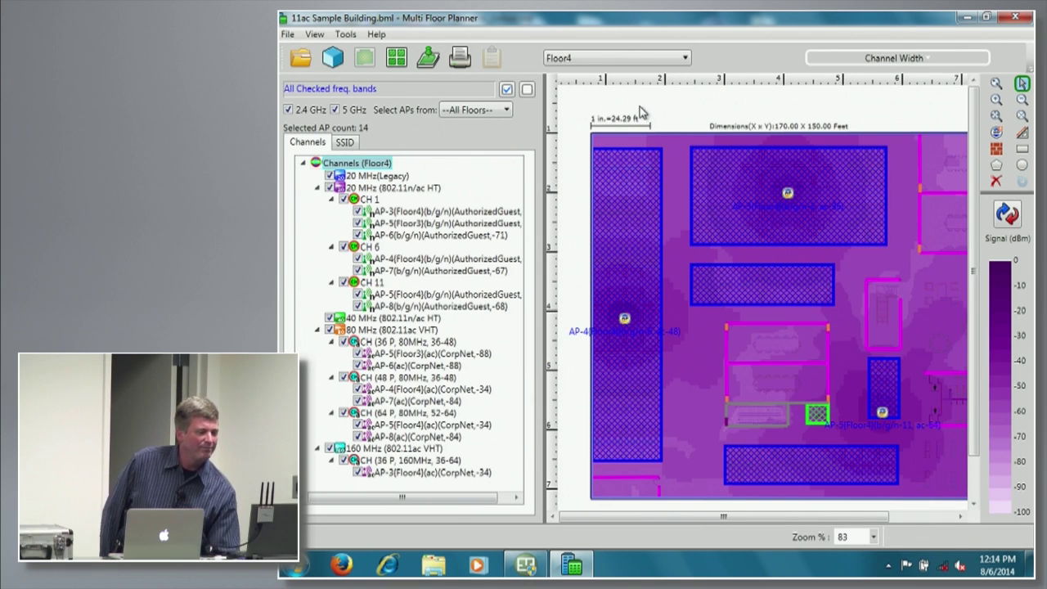
# Show thumbnails of all four floors with heatmaps built from the whole building's 28 APs
pyautogui.click(397, 59)
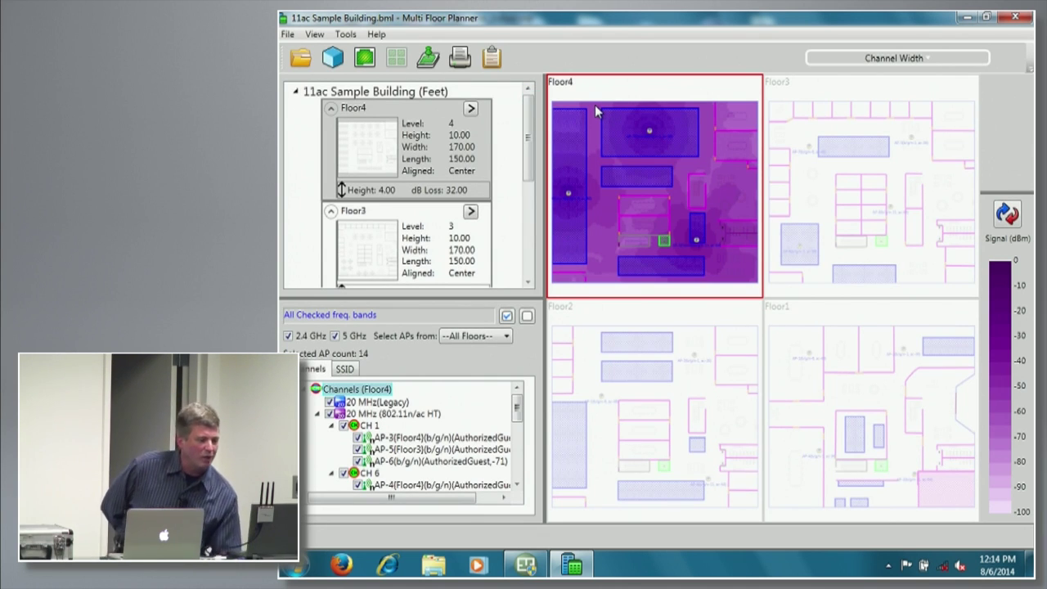
pyautogui.click(409, 95)
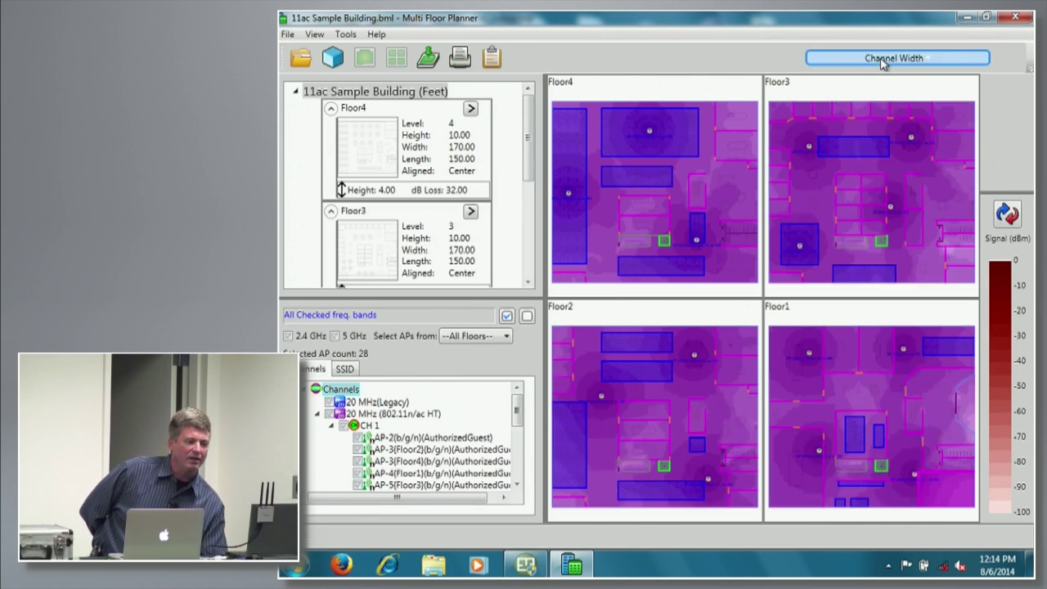
pyautogui.click(882, 64)
# Display Signal Strength (1st AP) heatmaps using only Floor3's eight access points
pyautogui.moveTo(869, 80)
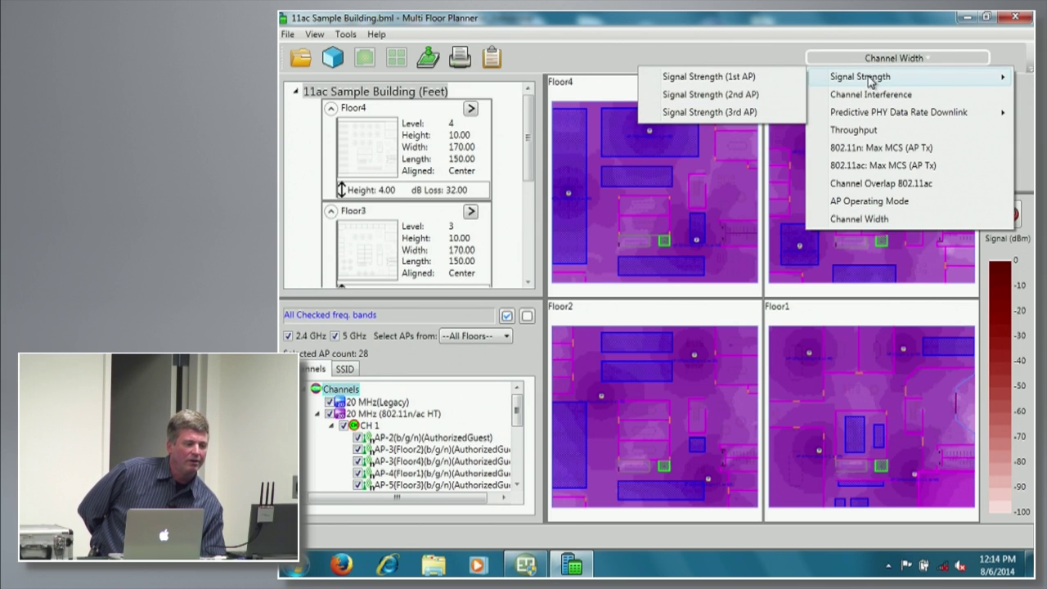
pyautogui.click(708, 77)
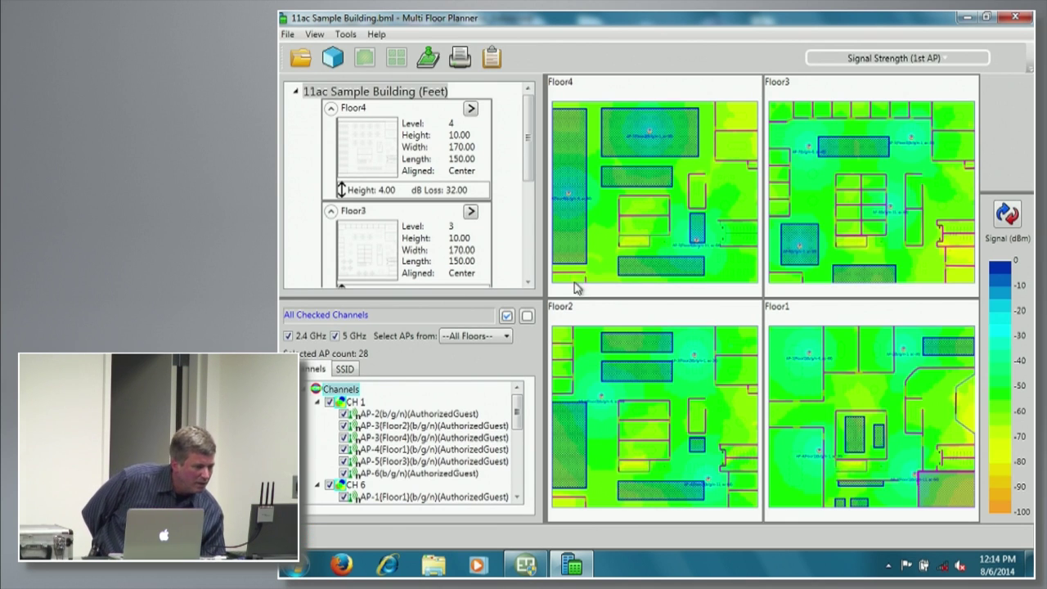
pyautogui.click(506, 337)
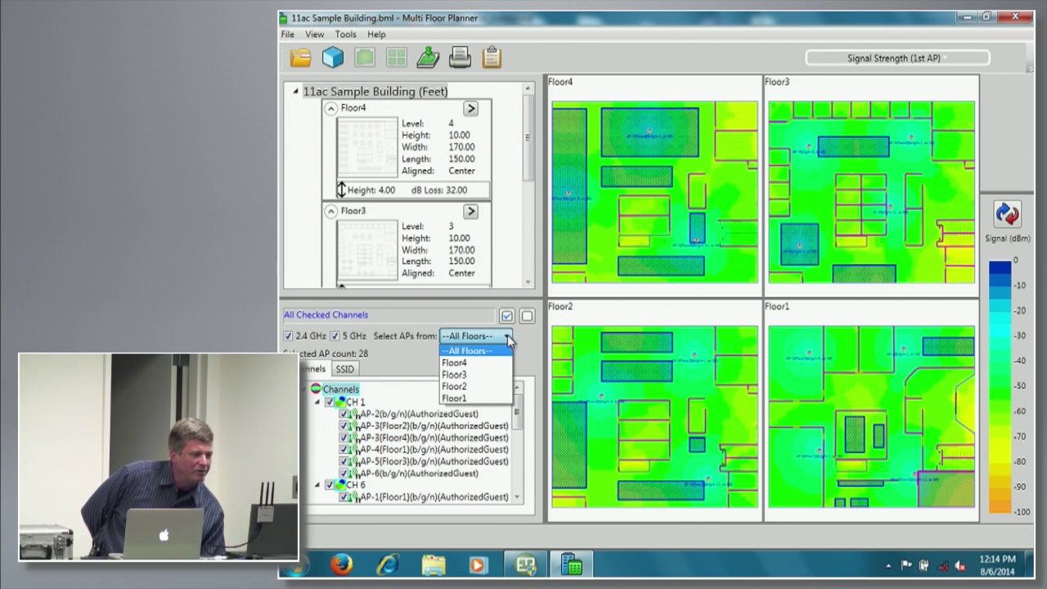
pyautogui.click(454, 375)
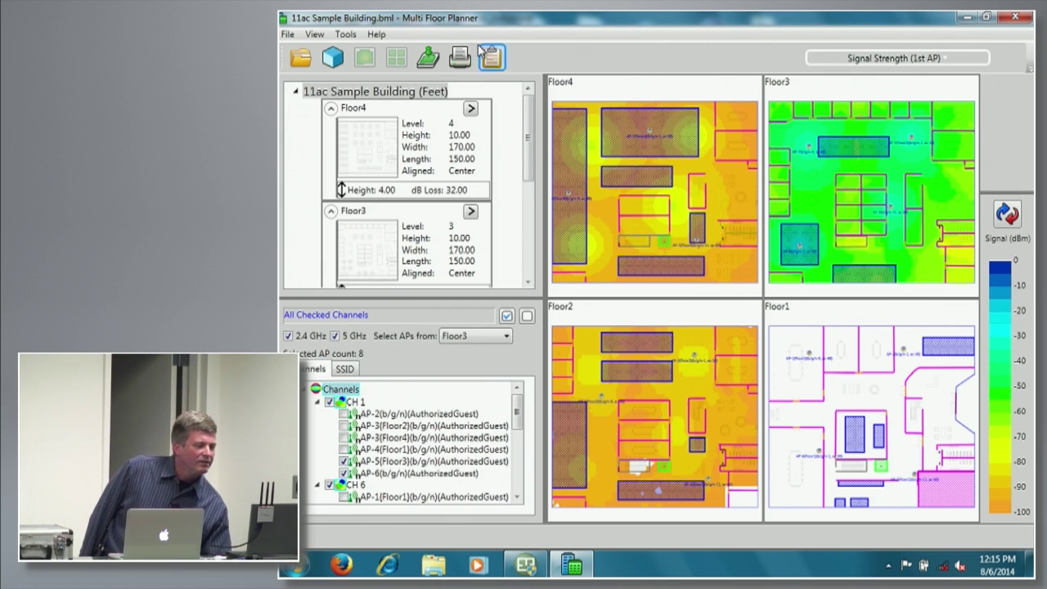
# Switch to the 3D stacked-floor view and rotate the building until the floor heatmaps separate
pyautogui.click(333, 57)
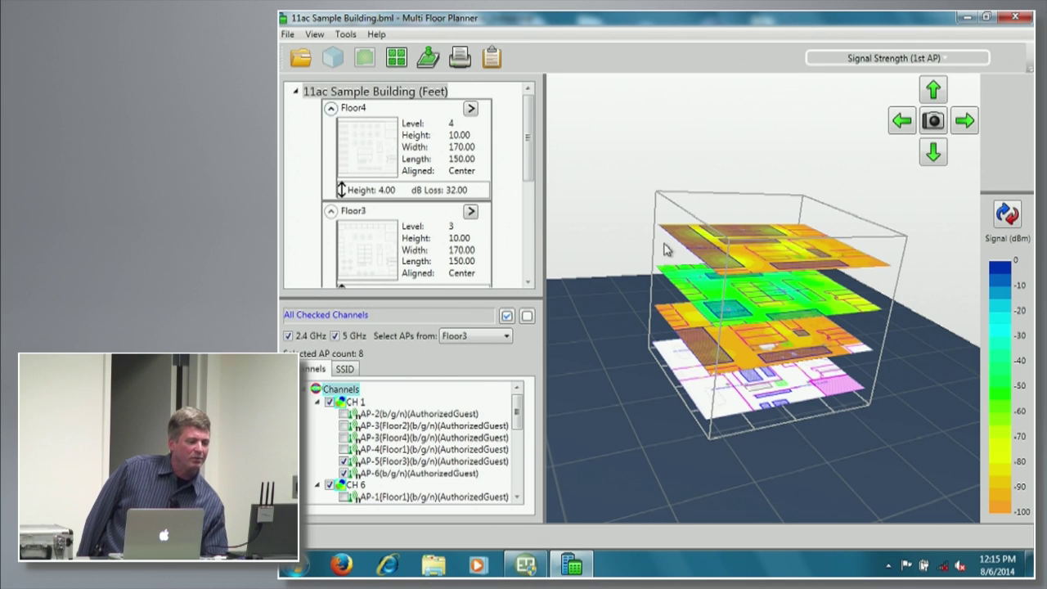
pyautogui.moveTo(829, 348); pyautogui.dragTo(732, 332)
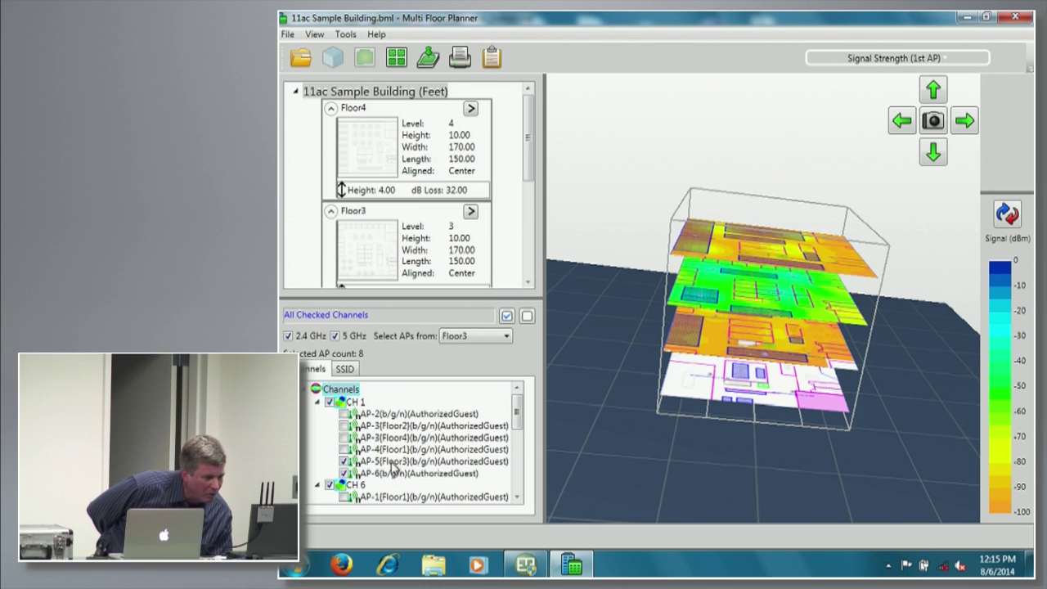
pyautogui.moveTo(391, 462); pyautogui.dragTo(814, 341)
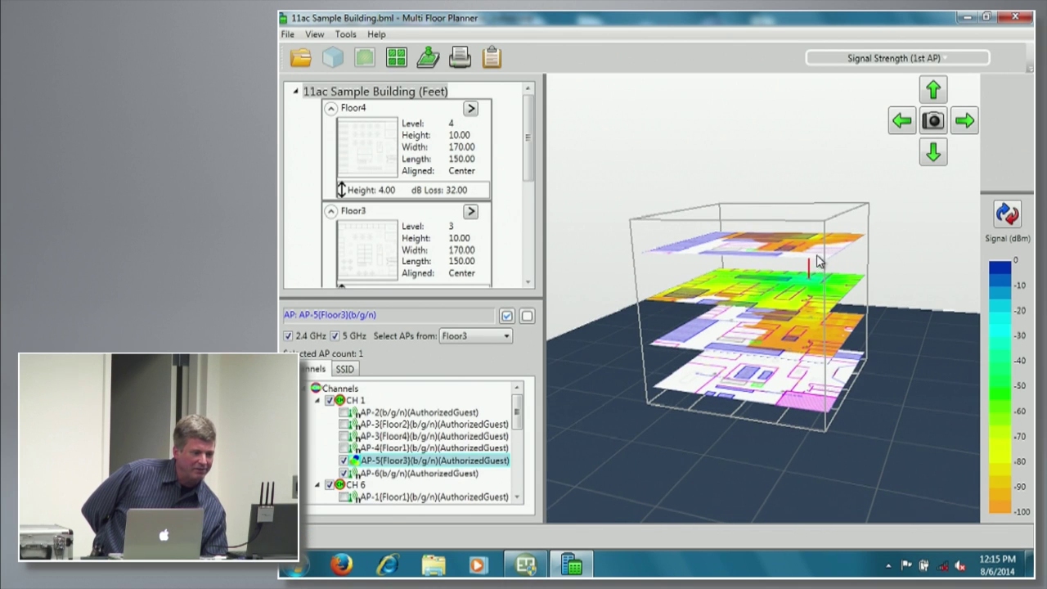
pyautogui.moveTo(850, 294); pyautogui.dragTo(785, 255)
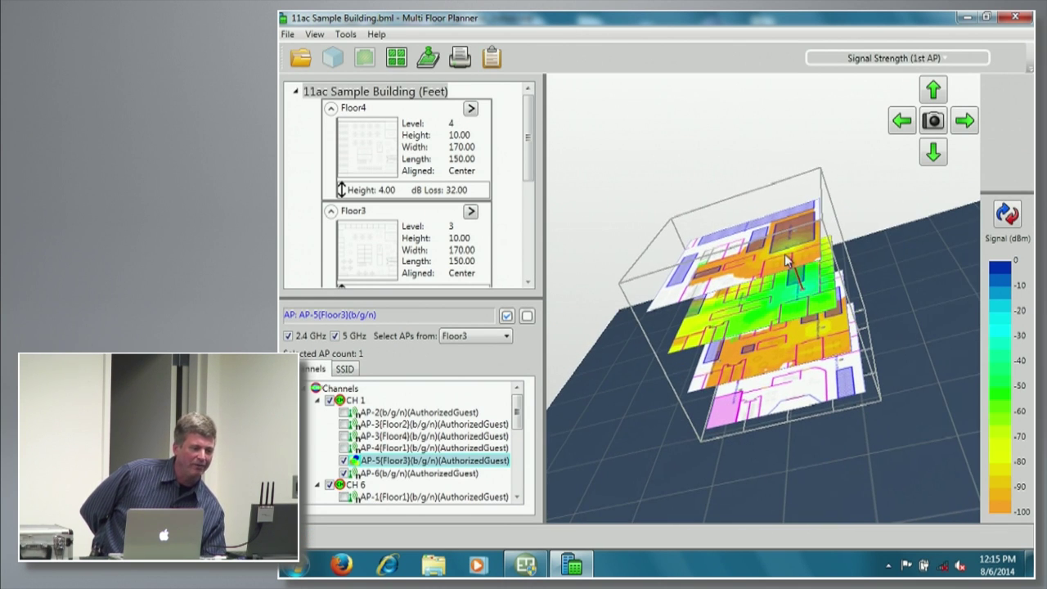
pyautogui.moveTo(791, 364); pyautogui.dragTo(906, 291)
pyautogui.moveTo(767, 321); pyautogui.dragTo(837, 315)
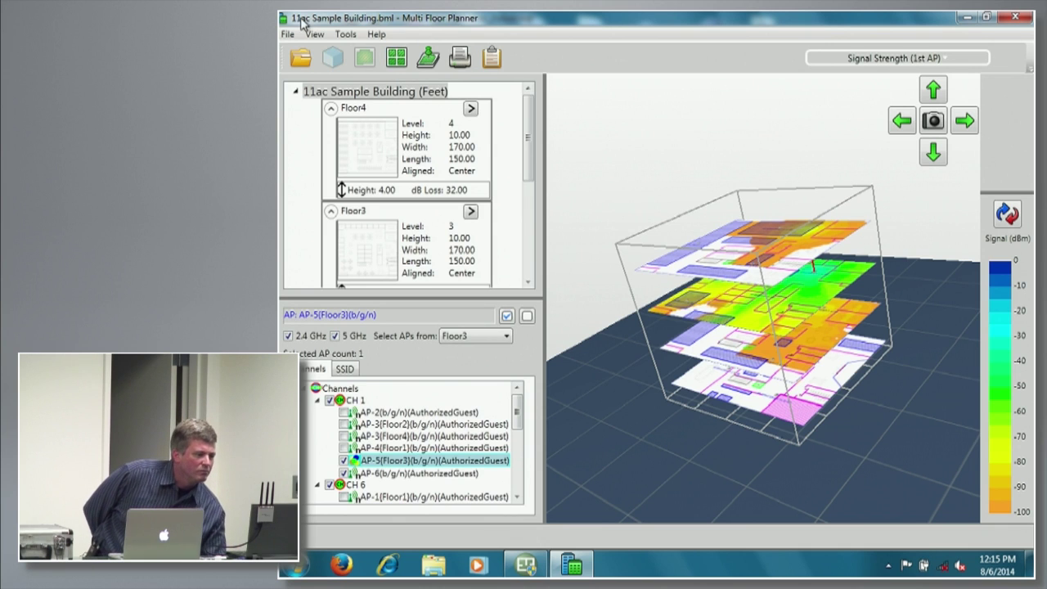
# Return to the four-floor thumbnail view and make Floor4 the active floor
pyautogui.click(390, 62)
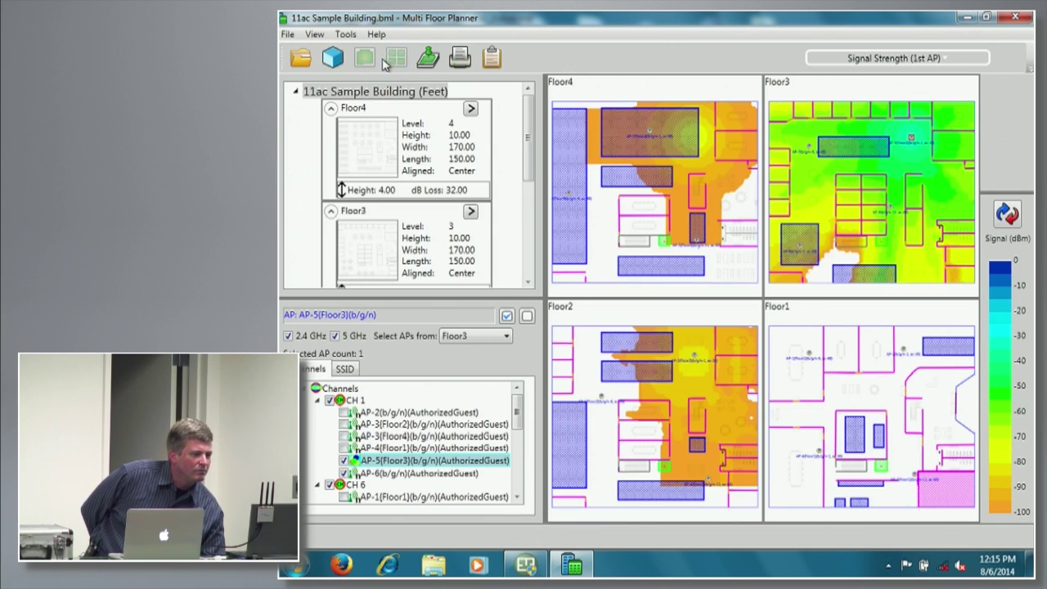
pyautogui.click(315, 35)
pyautogui.moveTo(376, 35)
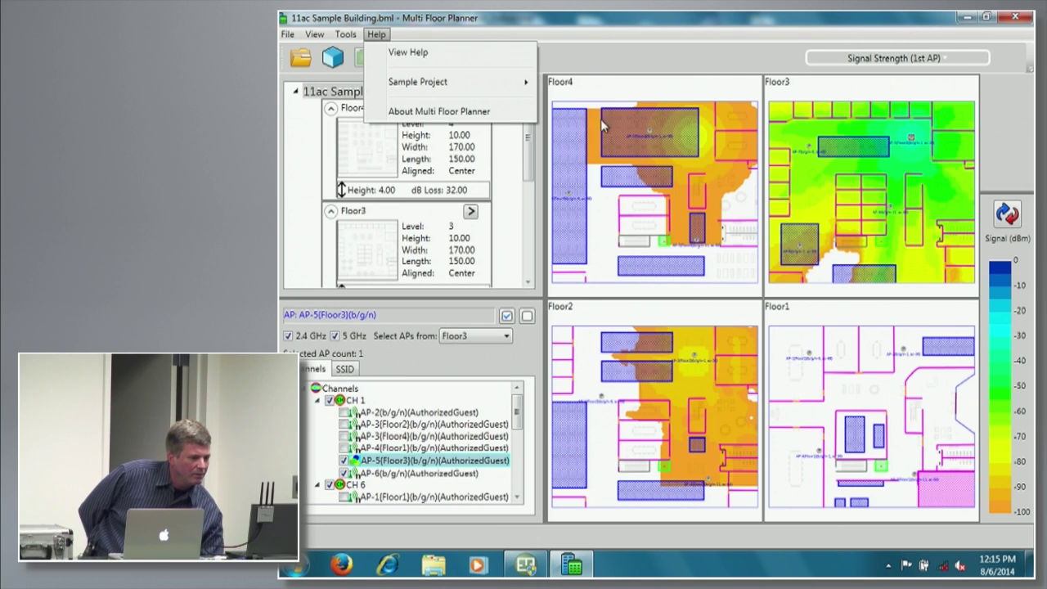
pyautogui.click(335, 131)
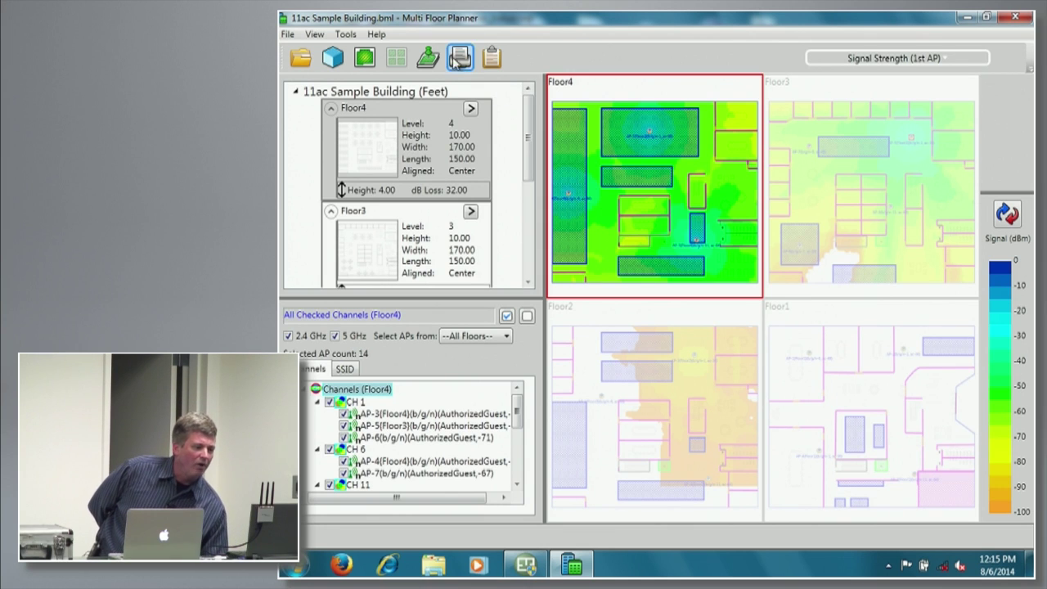
pyautogui.click(316, 34)
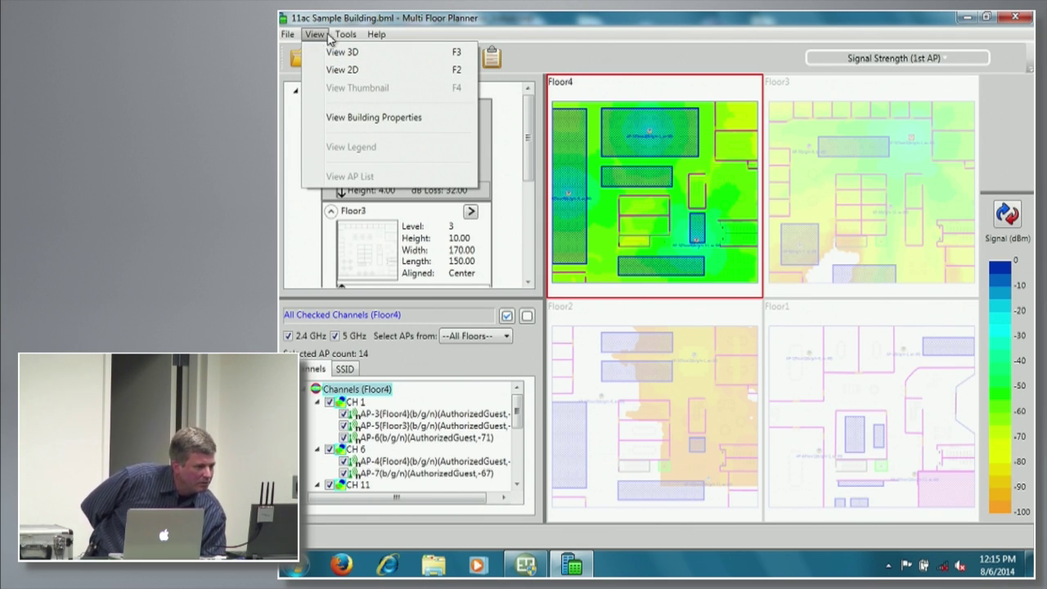
pyautogui.press('Escape')
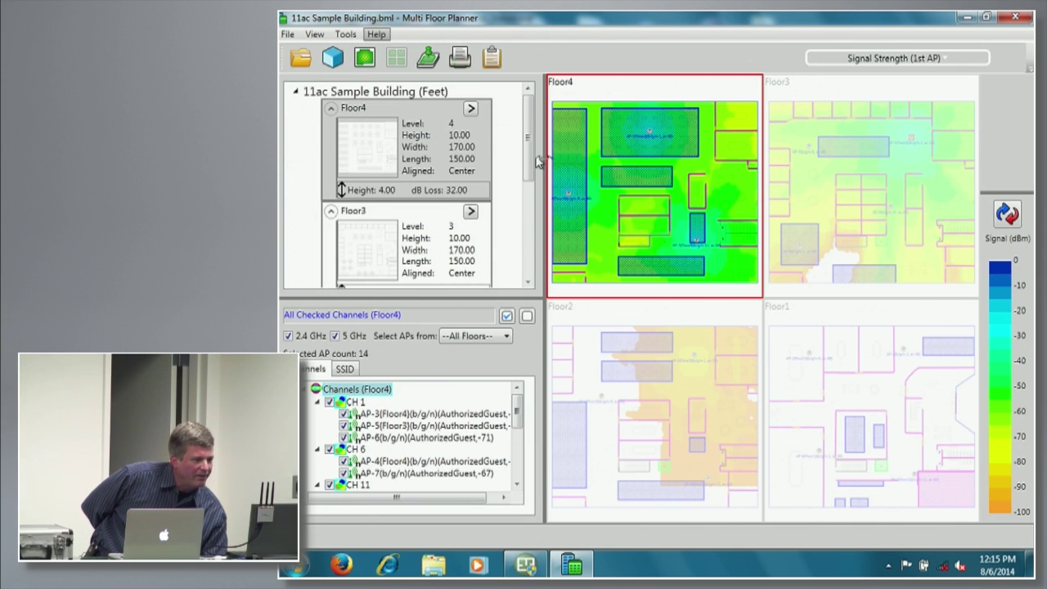
# Browse the File, View and Tools menus, then reselect Floor4 after trying Floor3
pyautogui.click(290, 36)
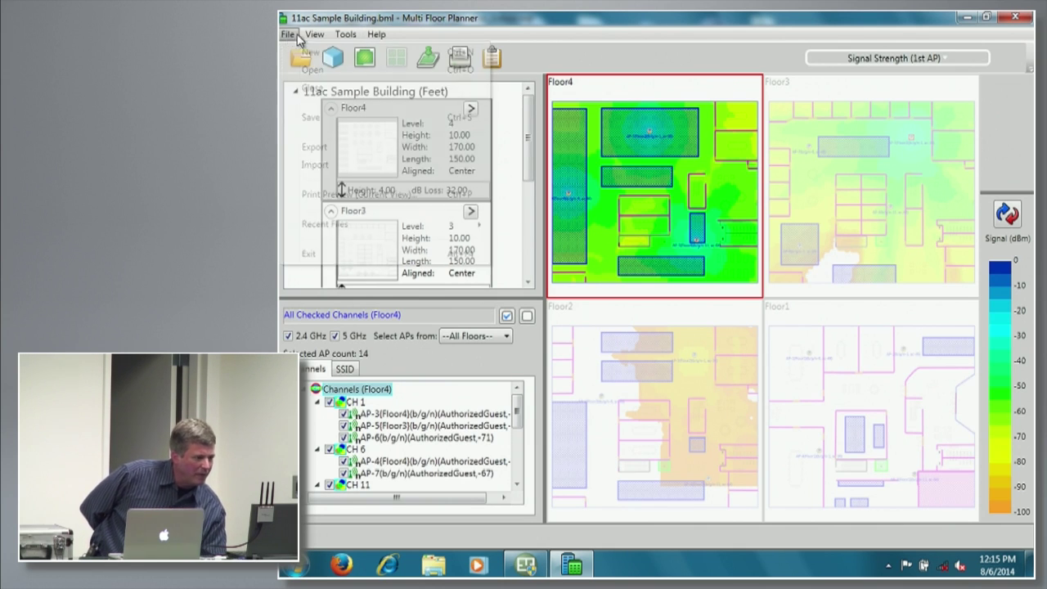
pyautogui.click(306, 37)
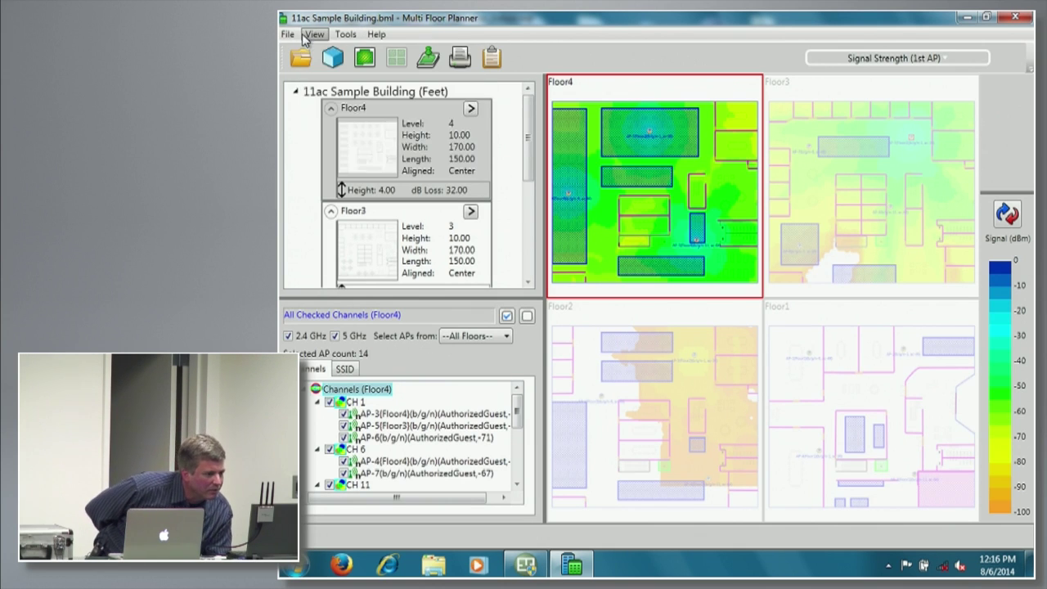
pyautogui.click(344, 36)
pyautogui.moveTo(317, 37)
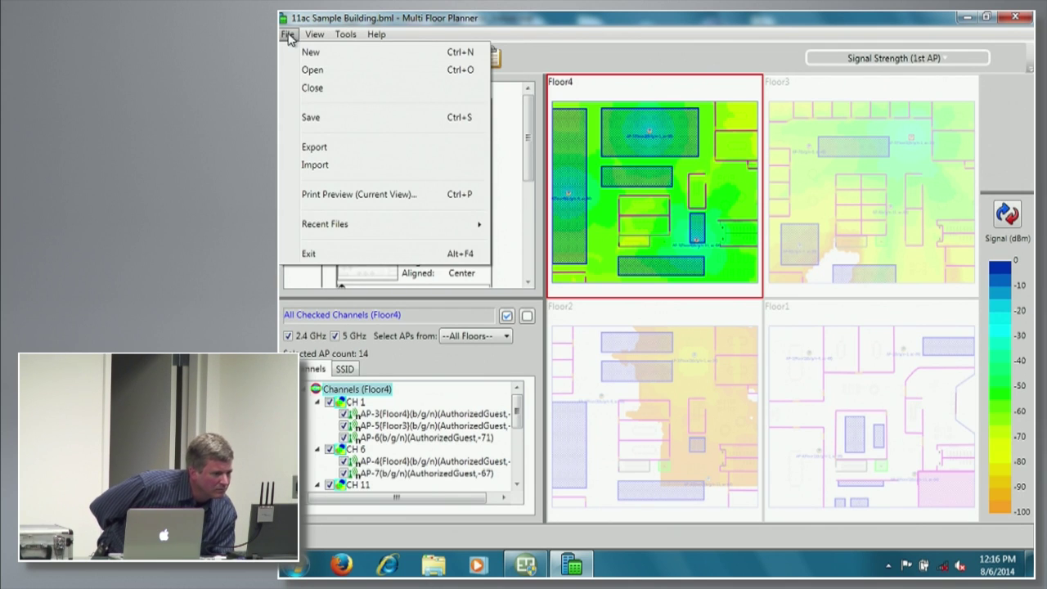
pyautogui.click(791, 144)
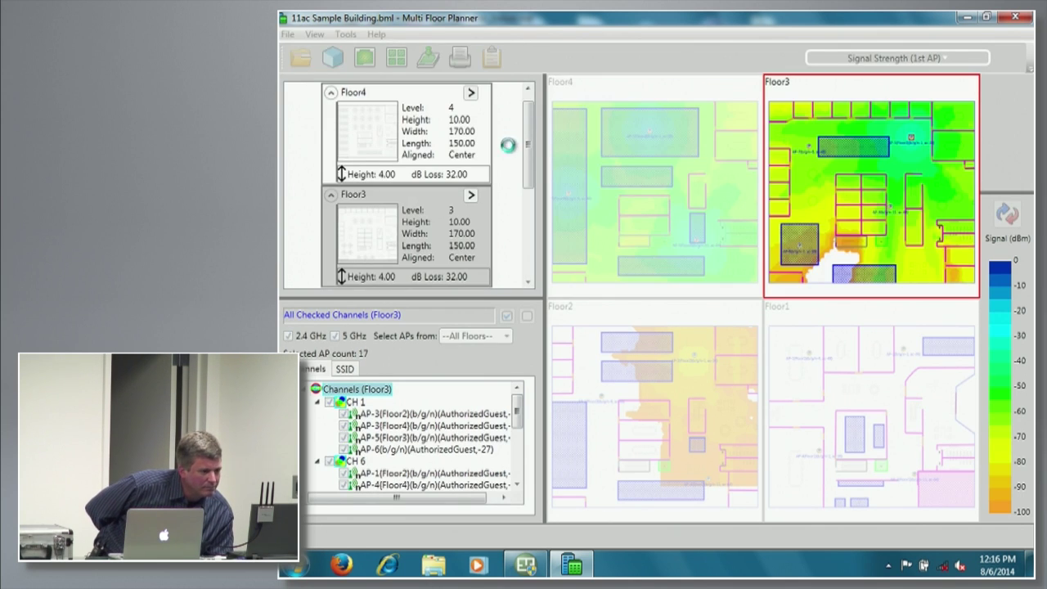
pyautogui.moveTo(530, 142)
pyautogui.mouseDown()
pyautogui.moveTo(533, 151)
pyautogui.moveTo(528, 133)
pyautogui.mouseUp()
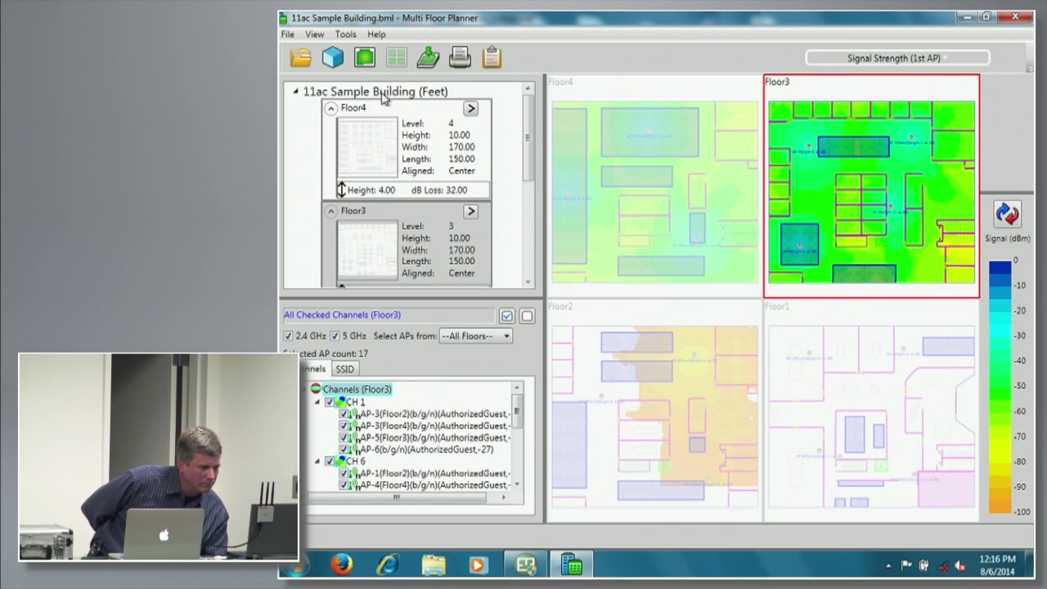
pyautogui.click(411, 119)
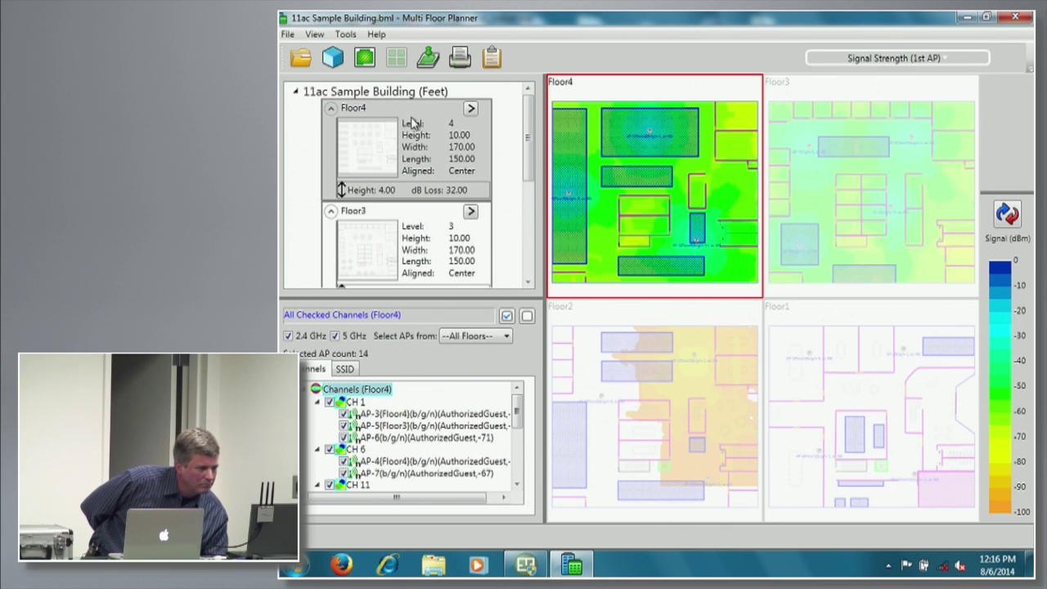
pyautogui.click(287, 35)
pyautogui.moveTo(321, 37)
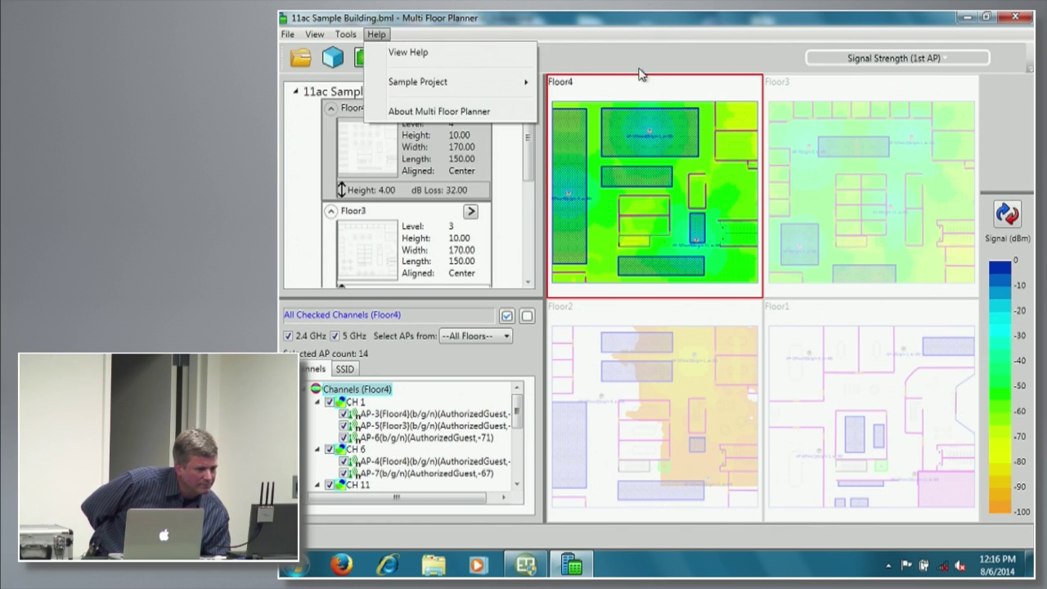
pyautogui.press('Escape')
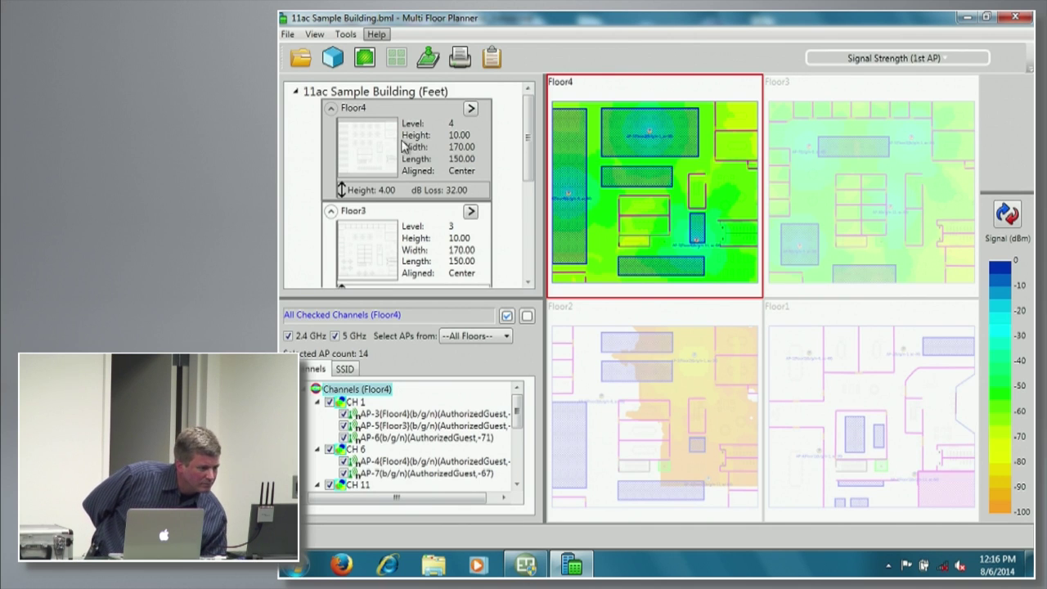
# Recalculate the heatmaps with APs from all floors, regenerating Floor4's heatmap with 14 APs
pyautogui.click(1007, 213)
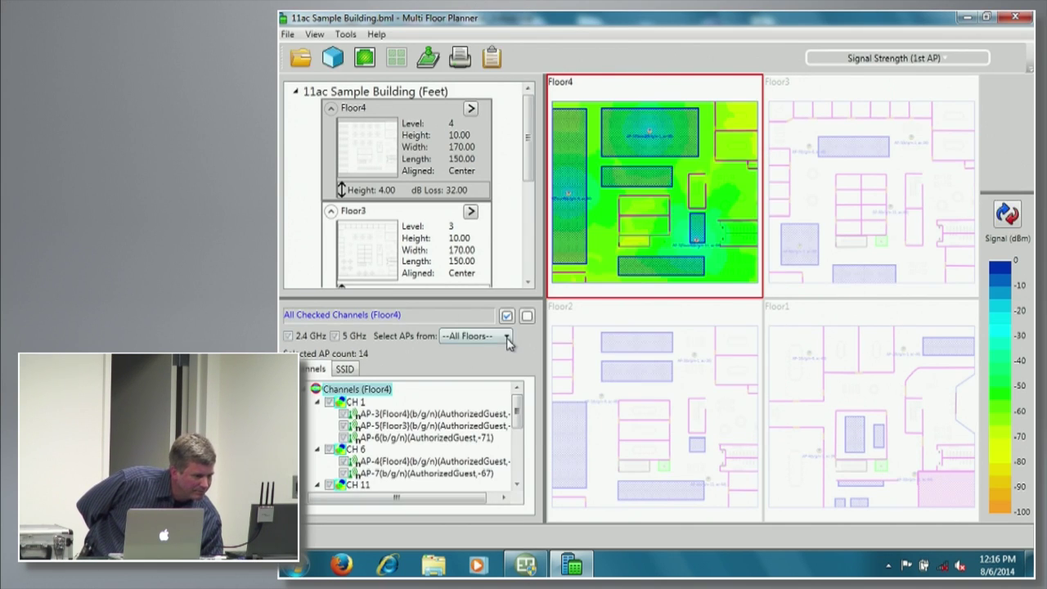
pyautogui.click(507, 337)
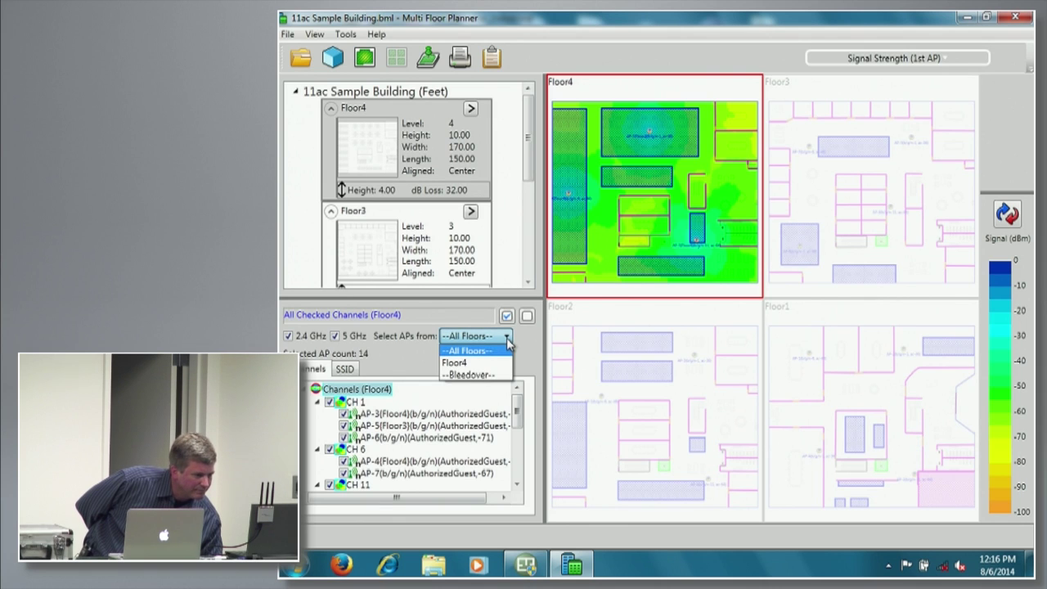
pyautogui.click(507, 343)
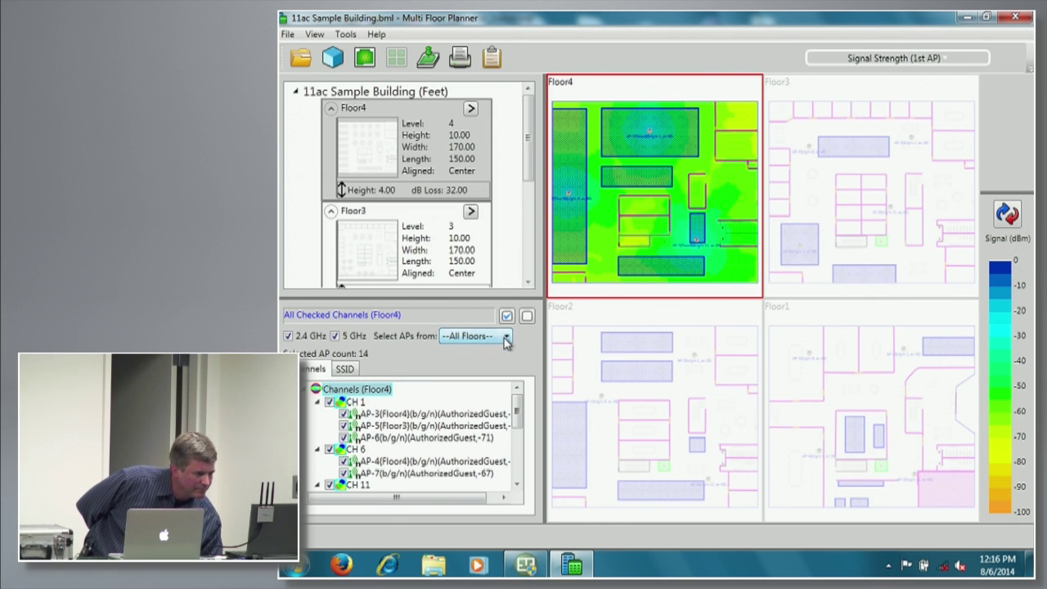
pyautogui.click(314, 35)
pyautogui.moveTo(358, 33)
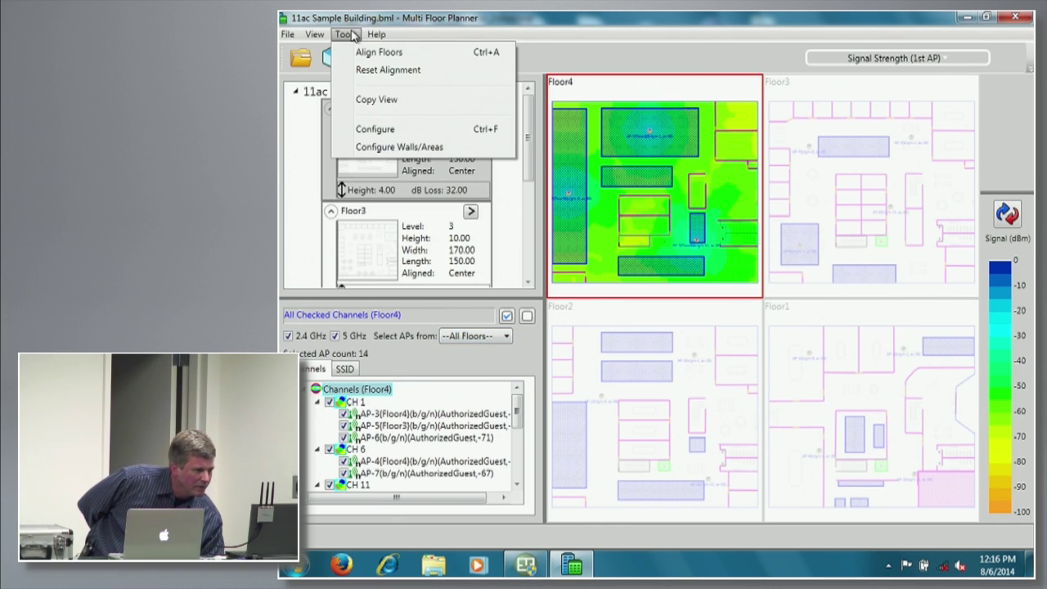
pyautogui.press('Escape')
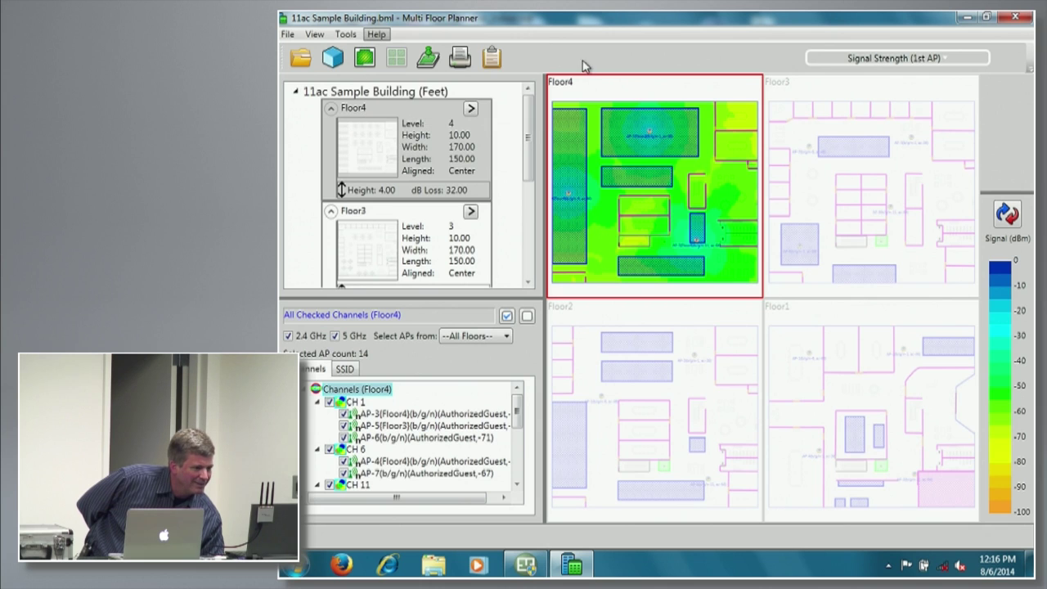
# Show Floor4 as a full 2D plan and bring up the View AP List
pyautogui.click(361, 59)
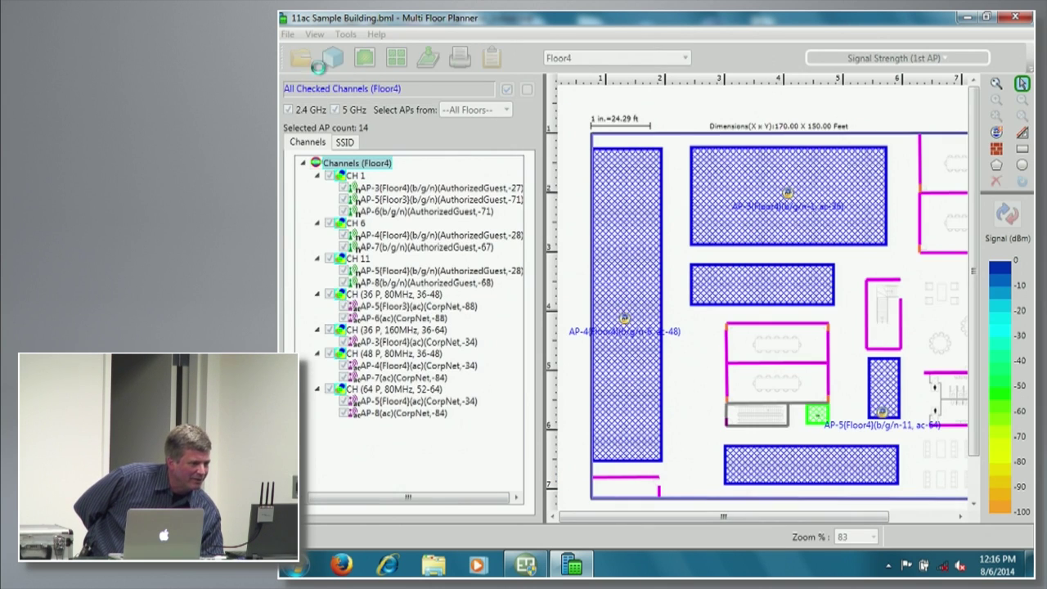
pyautogui.click(313, 35)
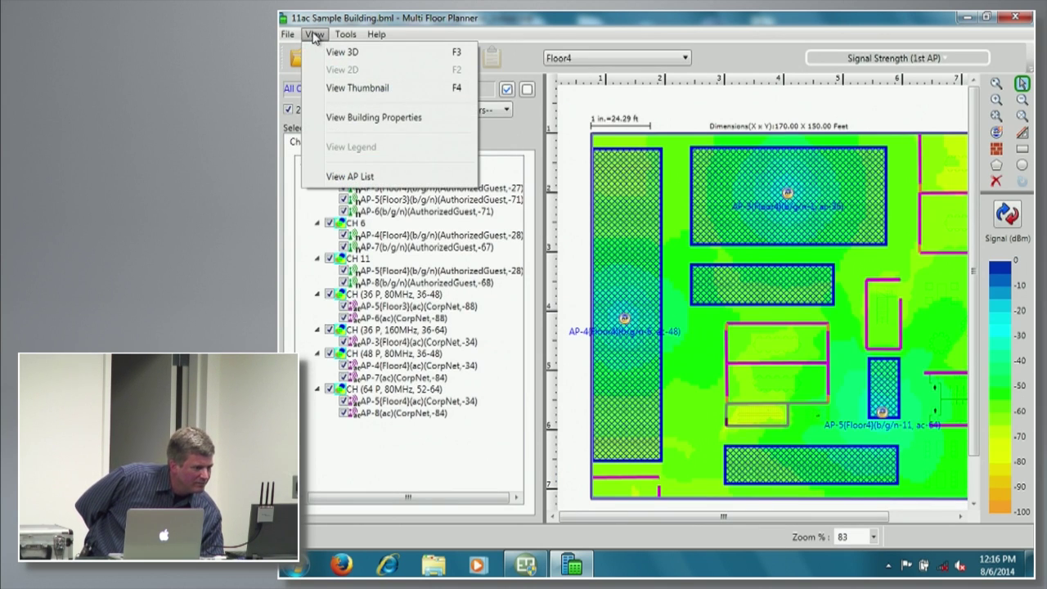
pyautogui.click(354, 176)
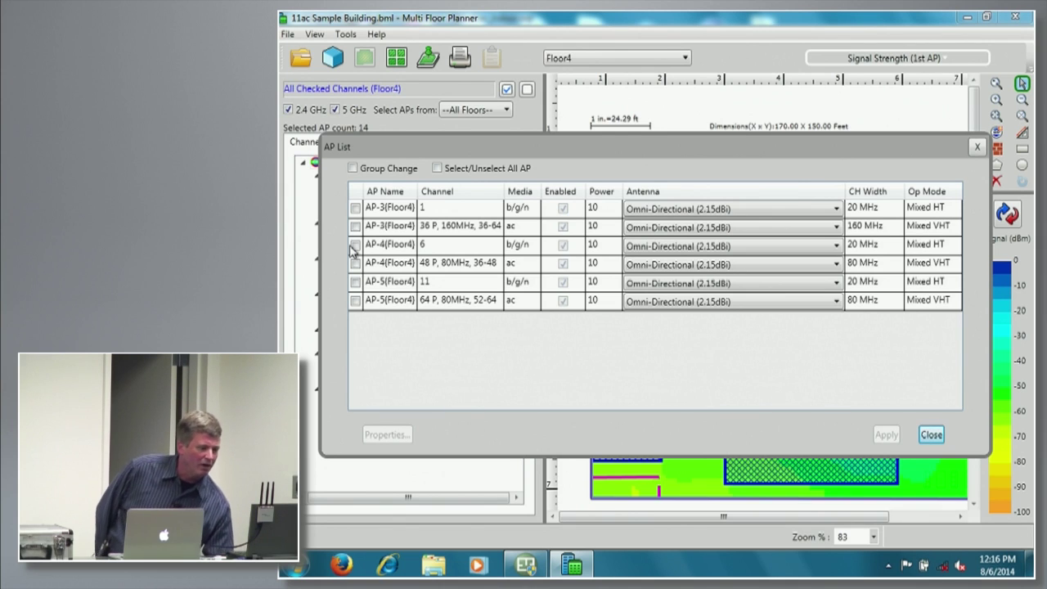
# Enable Group Change and check both AP-4(Floor4) radio rows
pyautogui.click(352, 167)
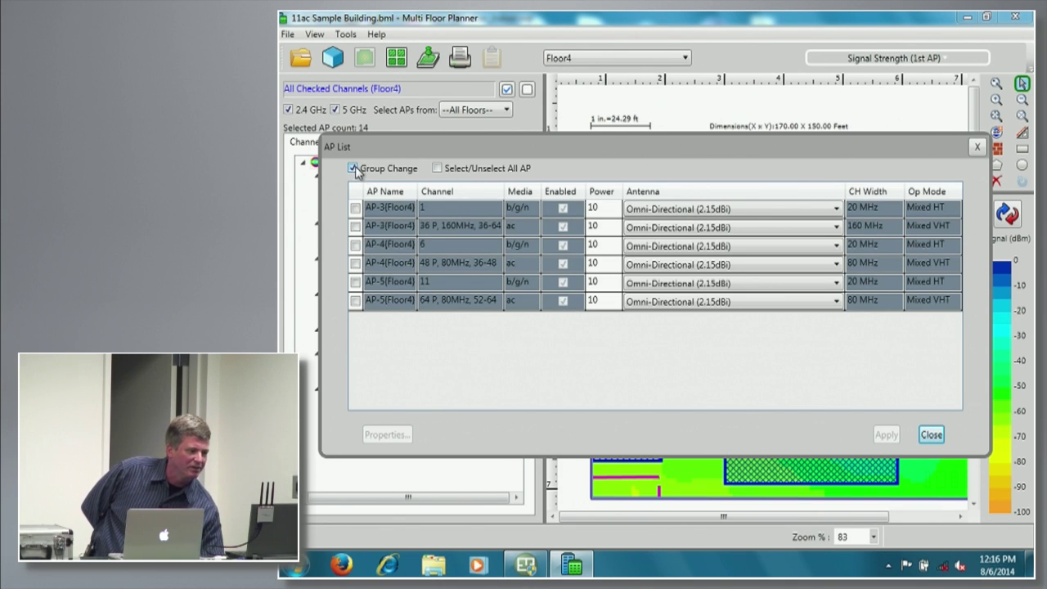
pyautogui.click(355, 207)
pyautogui.click(355, 227)
pyautogui.click(355, 226)
pyautogui.click(355, 244)
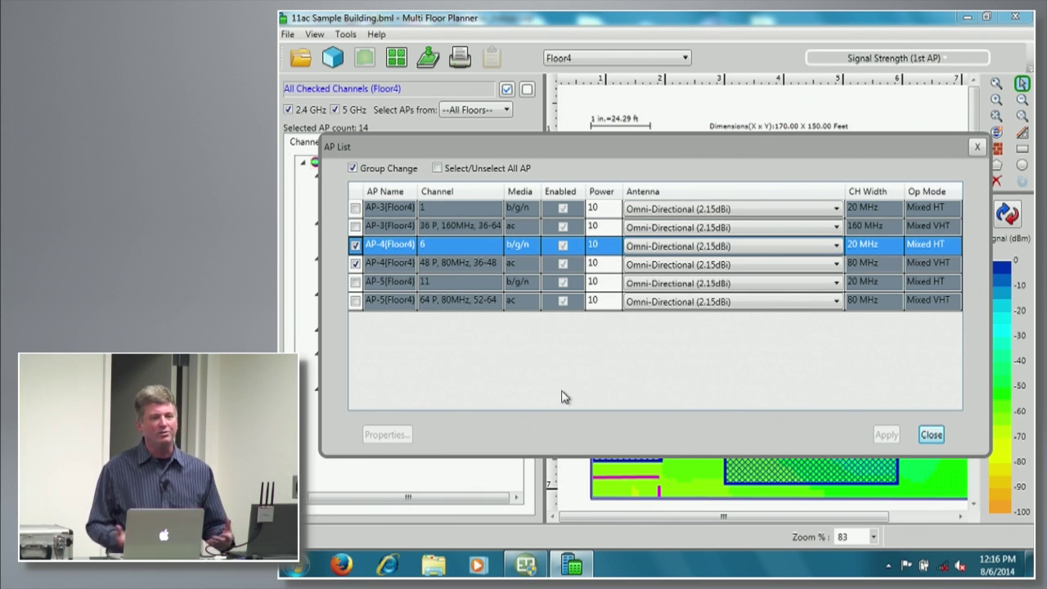